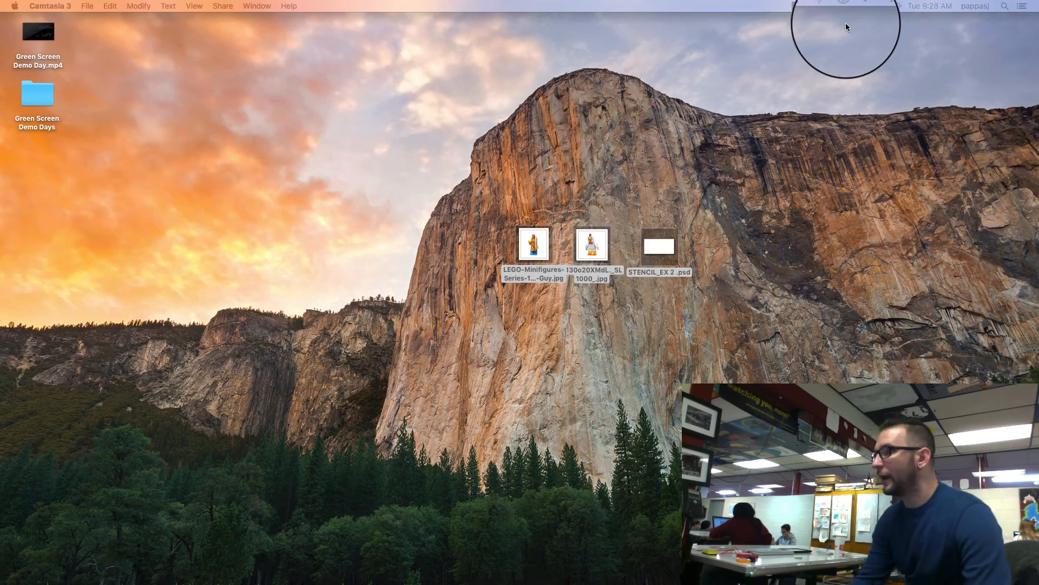
pyautogui.click(809, 6)
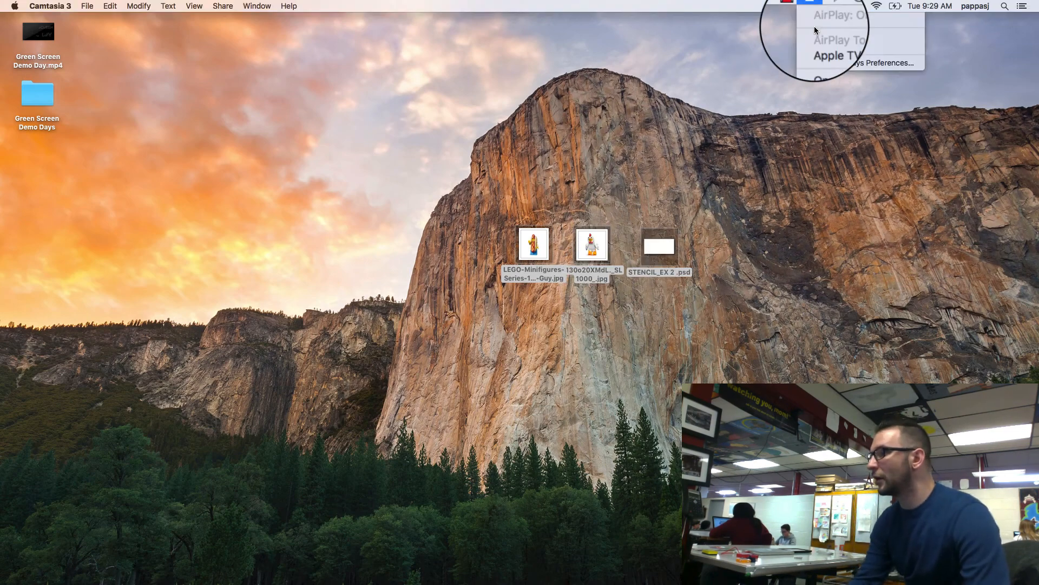
pyautogui.click(827, 70)
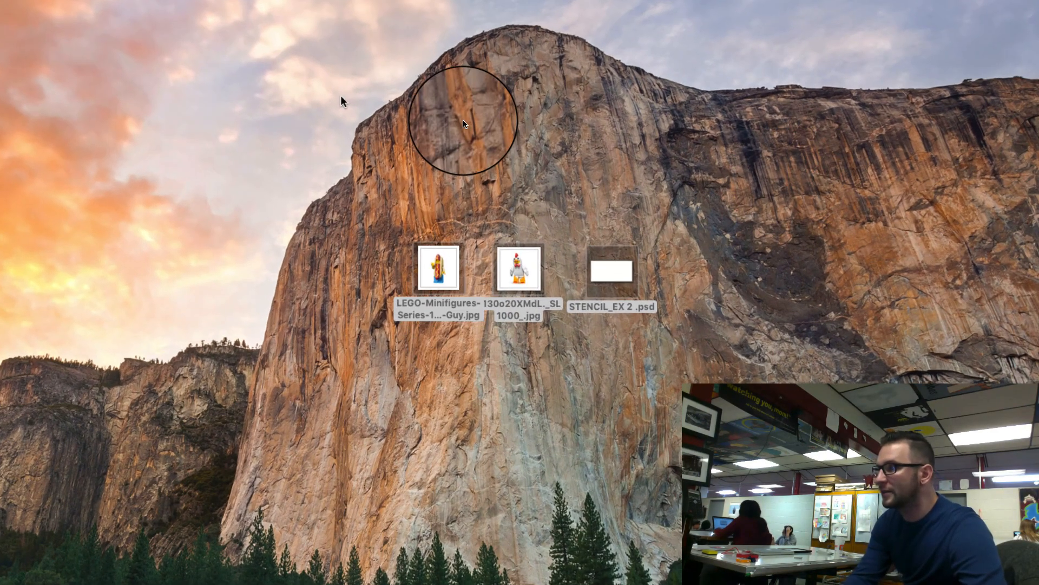
# Step: Open the two LEGO minifigure images and STENCIL_EX 2 .psd from the desktop in Photoshop, and enlarge its window
pyautogui.moveTo(342, 98); pyautogui.dragTo(673, 408)
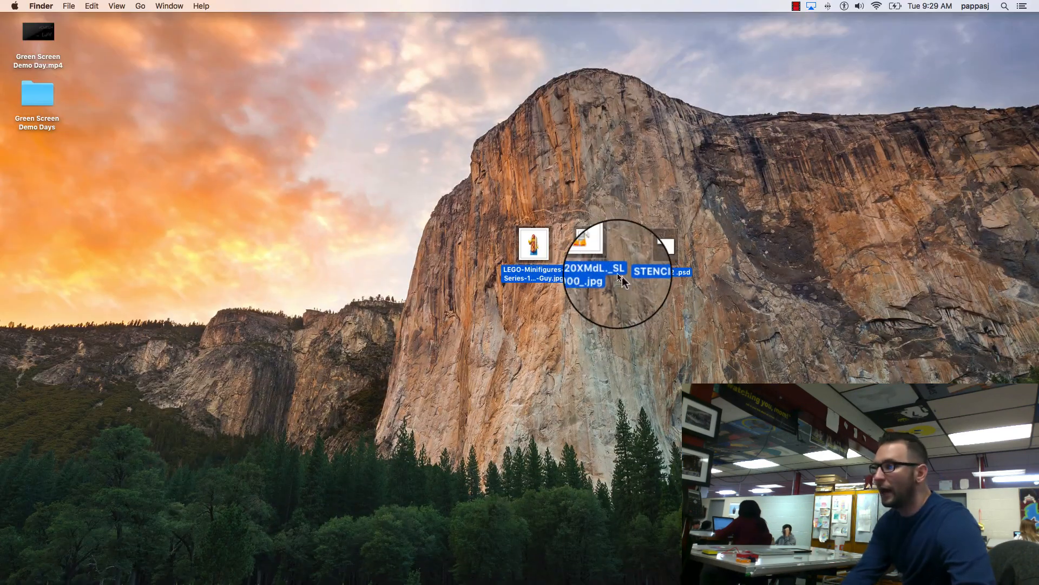
pyautogui.moveTo(536, 240); pyautogui.dragTo(485, 573)
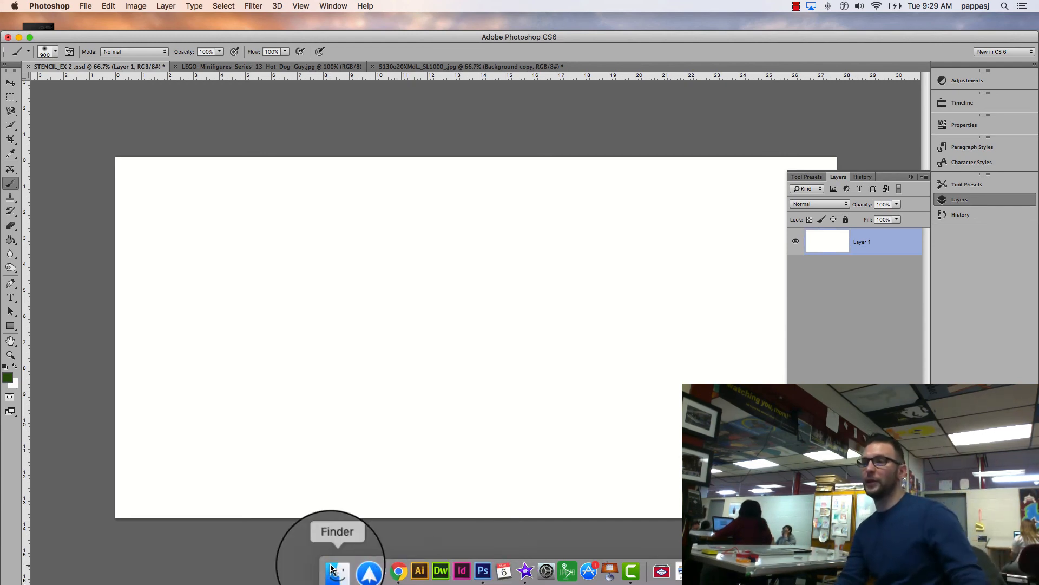
pyautogui.click(29, 36)
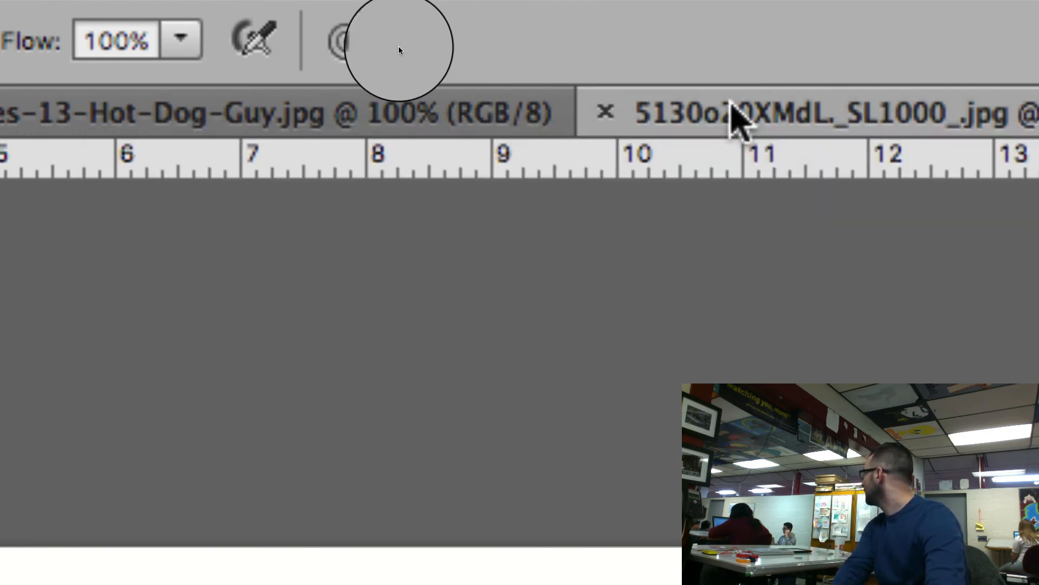
# Step: Look through the open stencil, hot dog guy and chicken minifigure documents
pyautogui.click(731, 108)
pyautogui.click(515, 111)
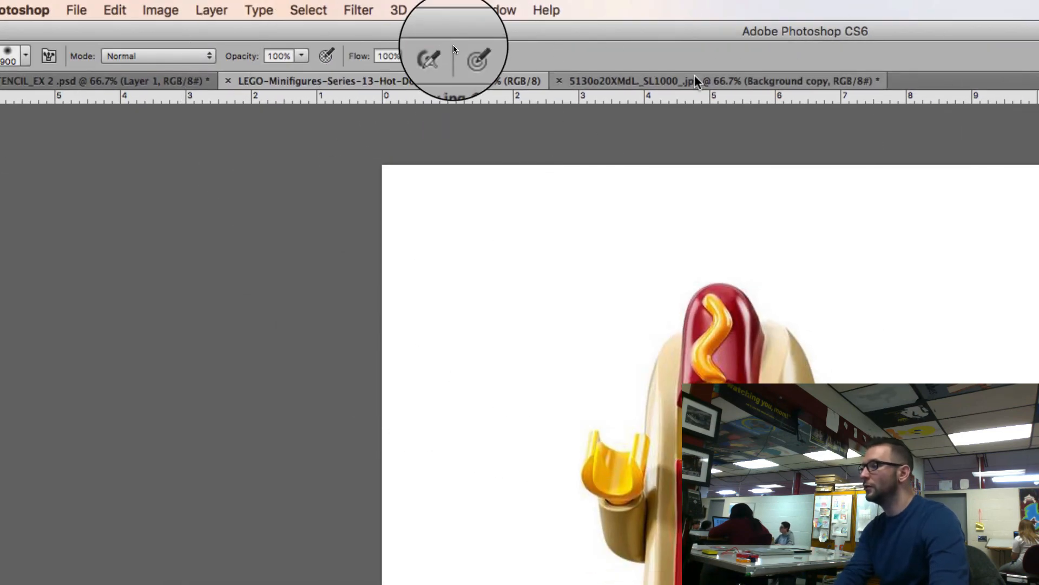
pyautogui.click(698, 81)
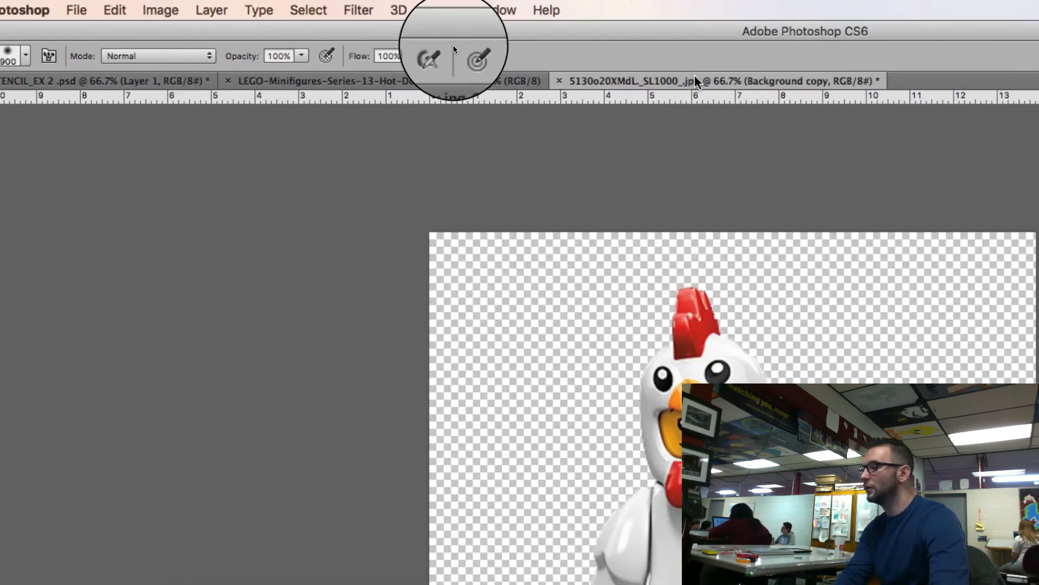
pyautogui.click(367, 79)
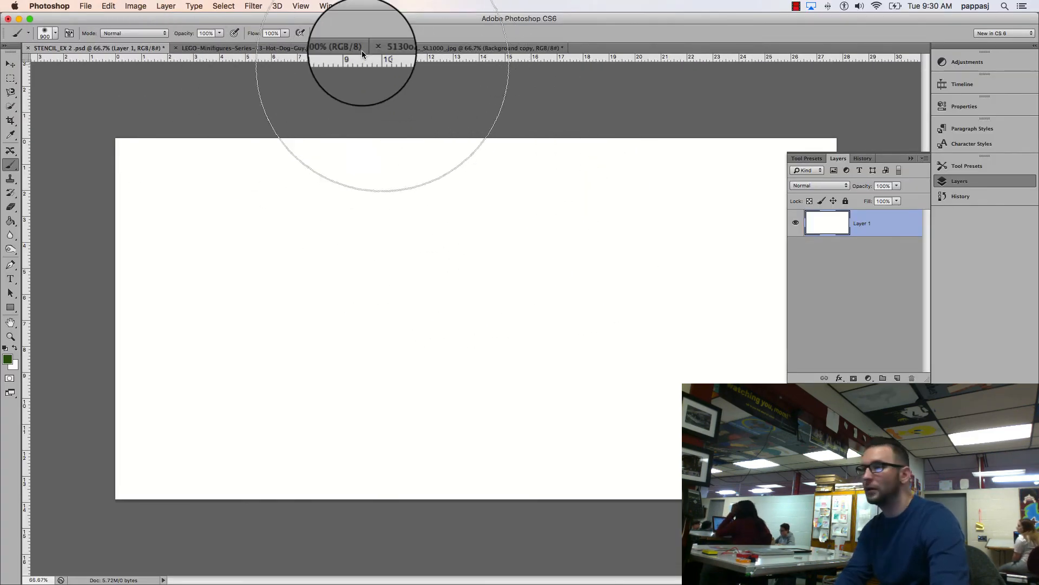
pyautogui.click(321, 48)
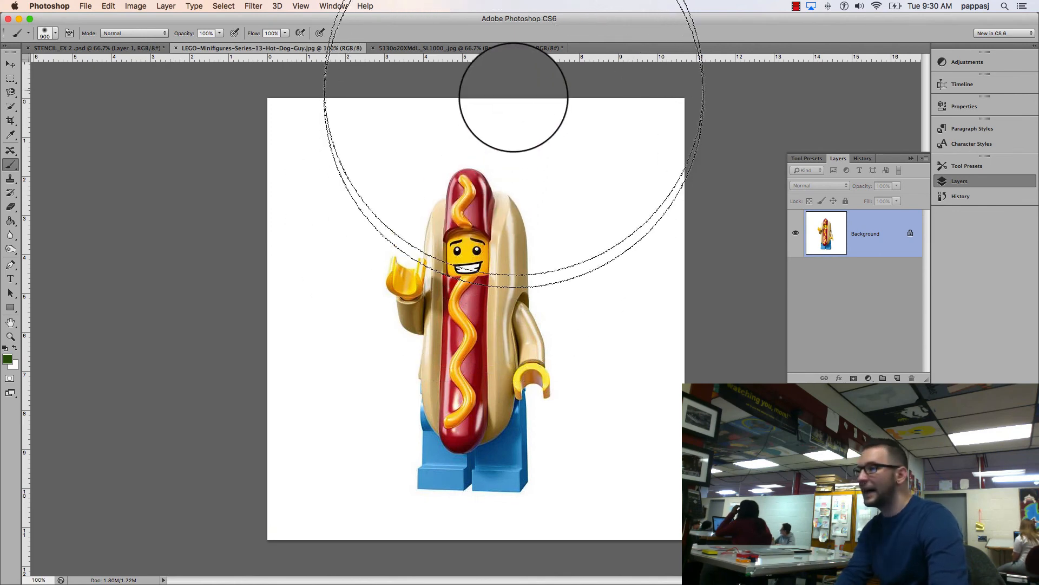
# Step: Delete the Background copy layer from the chicken minifigure document
pyautogui.click(501, 49)
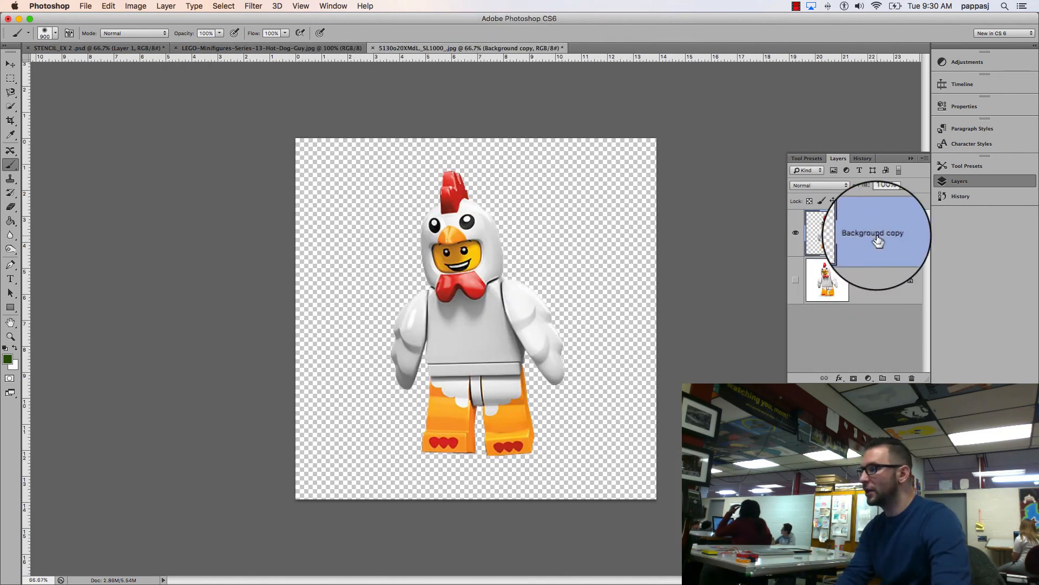
pyautogui.rightClick(878, 217)
pyautogui.click(909, 240)
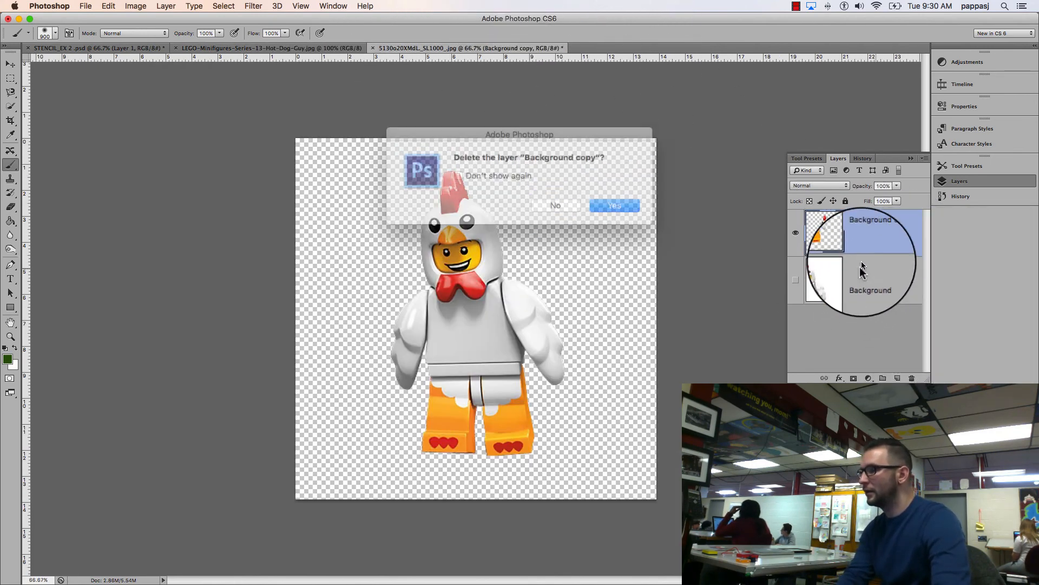
pyautogui.click(609, 205)
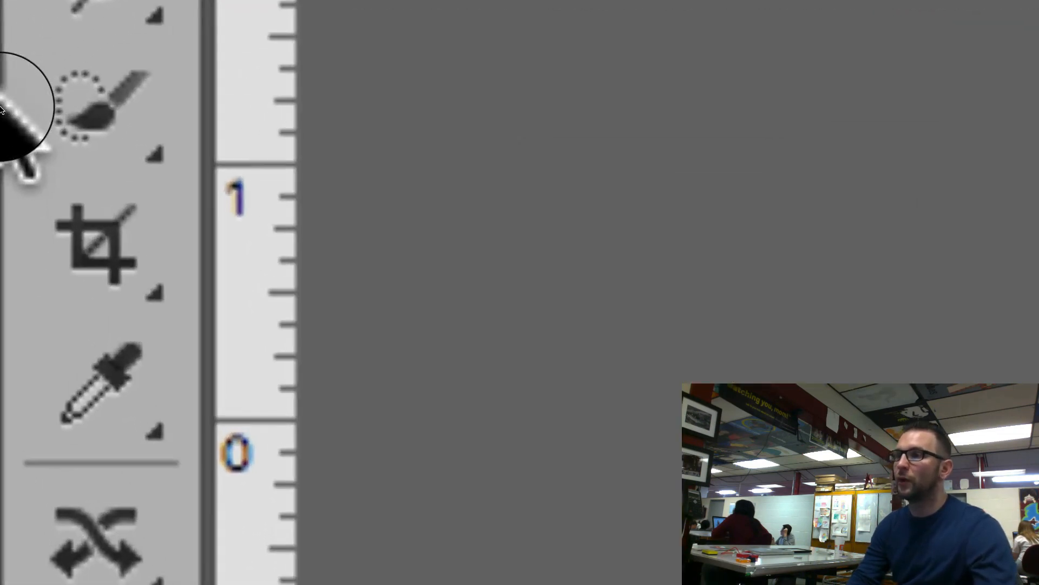
# Step: Select the chicken minifigure's body, legs and head on the Background layer with the Quick Selection tool
pyautogui.click(8, 107)
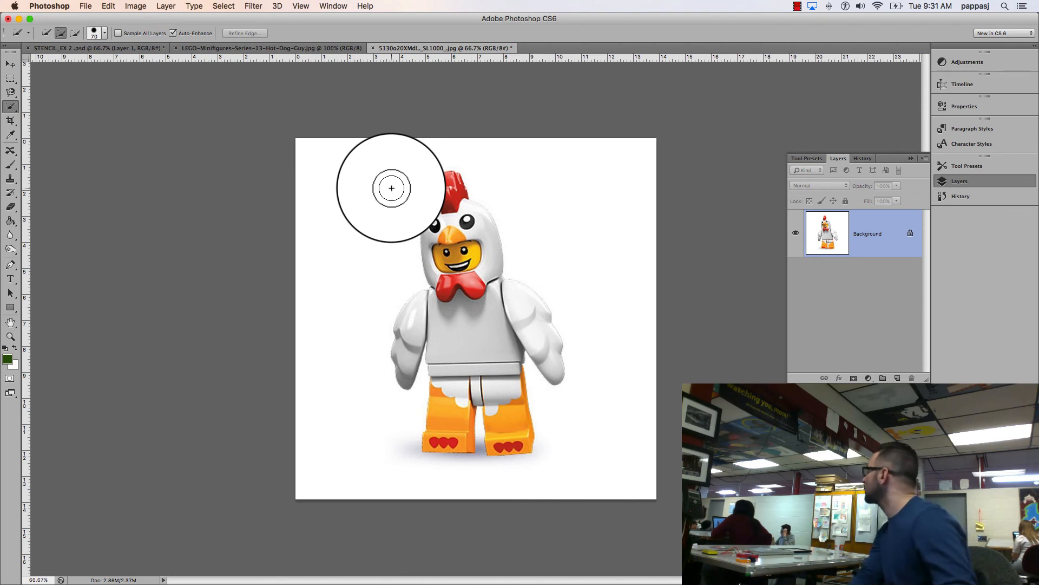
pyautogui.moveTo(385, 183)
pyautogui.mouseDown()
pyautogui.moveTo(318, 277)
pyautogui.moveTo(333, 367)
pyautogui.moveTo(381, 436)
pyautogui.moveTo(443, 468)
pyautogui.moveTo(521, 477)
pyautogui.moveTo(602, 441)
pyautogui.moveTo(601, 367)
pyautogui.moveTo(578, 261)
pyautogui.moveTo(529, 173)
pyautogui.mouseUp()
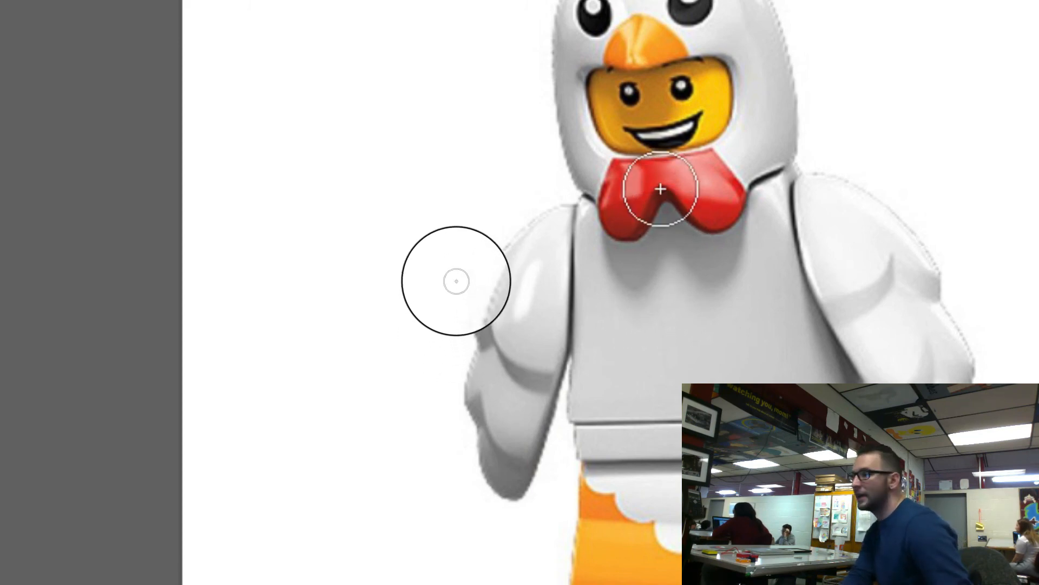
pyautogui.moveTo(660, 189)
pyautogui.mouseDown()
pyautogui.moveTo(698, 293)
pyautogui.moveTo(775, 249)
pyautogui.moveTo(858, 265)
pyautogui.moveTo(896, 341)
pyautogui.moveTo(603, 267)
pyautogui.moveTo(559, 234)
pyautogui.moveTo(640, 349)
pyautogui.moveTo(663, 466)
pyautogui.moveTo(769, 496)
pyautogui.mouseUp()
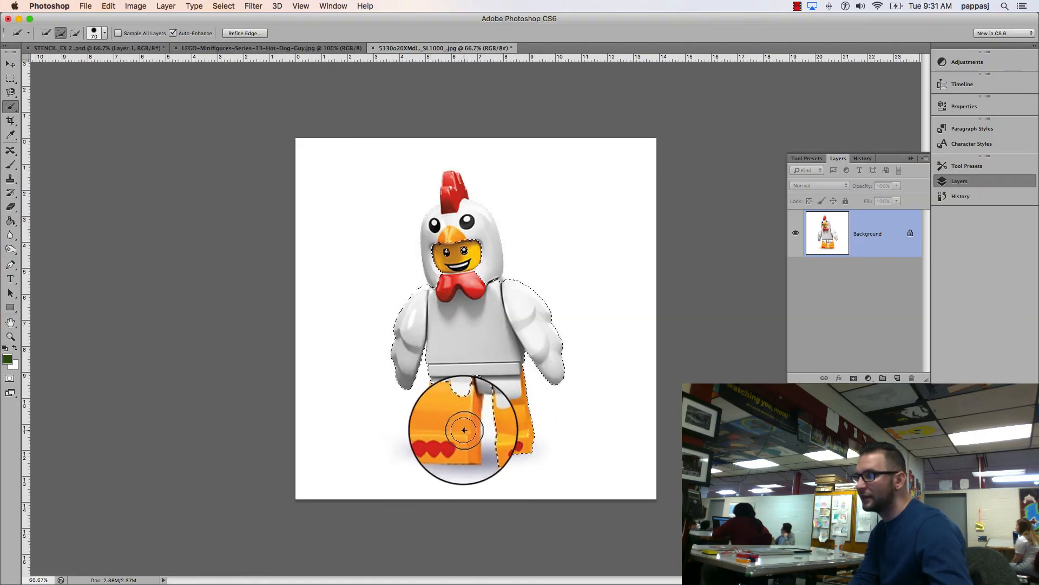
pyautogui.moveTo(464, 430)
pyautogui.mouseDown()
pyautogui.moveTo(430, 429)
pyautogui.moveTo(441, 429)
pyautogui.mouseUp()
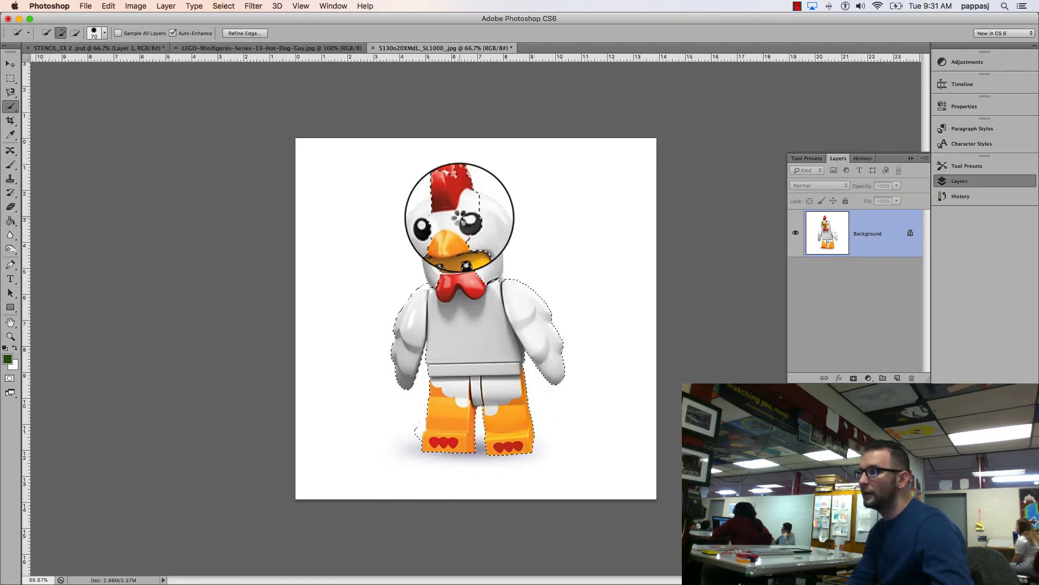
pyautogui.moveTo(461, 217)
pyautogui.mouseDown()
pyautogui.moveTo(435, 235)
pyautogui.moveTo(434, 255)
pyautogui.moveTo(444, 226)
pyautogui.moveTo(476, 237)
pyautogui.moveTo(449, 186)
pyautogui.mouseUp()
# Step: Try out smaller and larger Quick Selection brush sizes over the chicken's red comb
pyautogui.scroll(10, 449, 186)
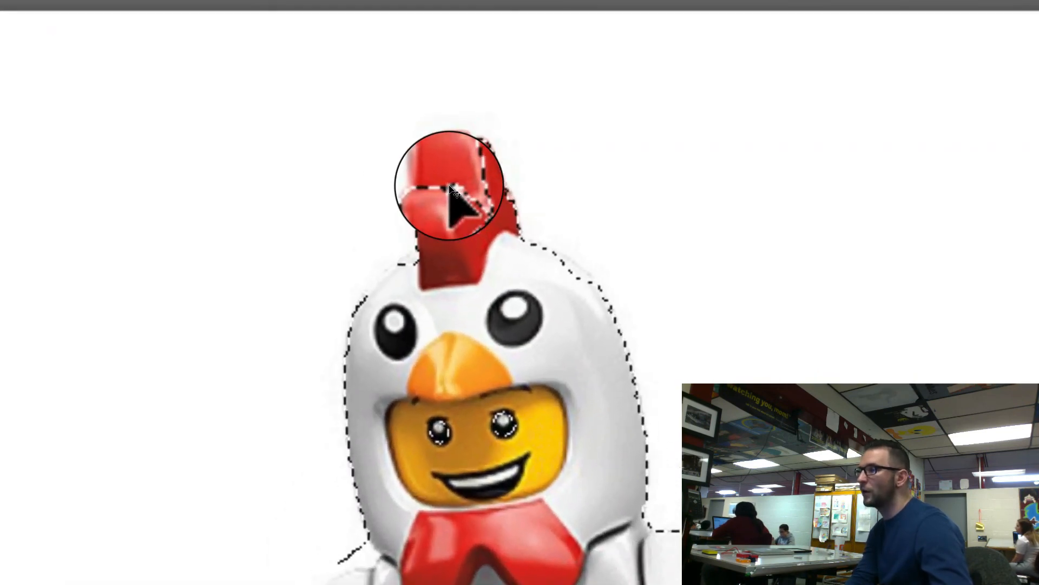
pyautogui.scroll(1, 453, 189)
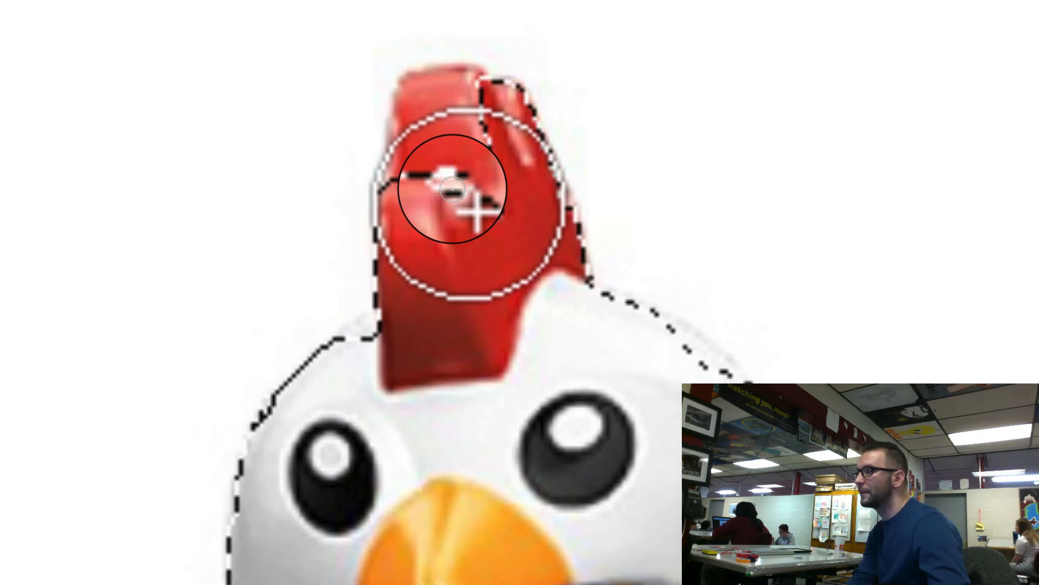
pyautogui.moveTo(453, 189); pyautogui.dragTo(462, 192)
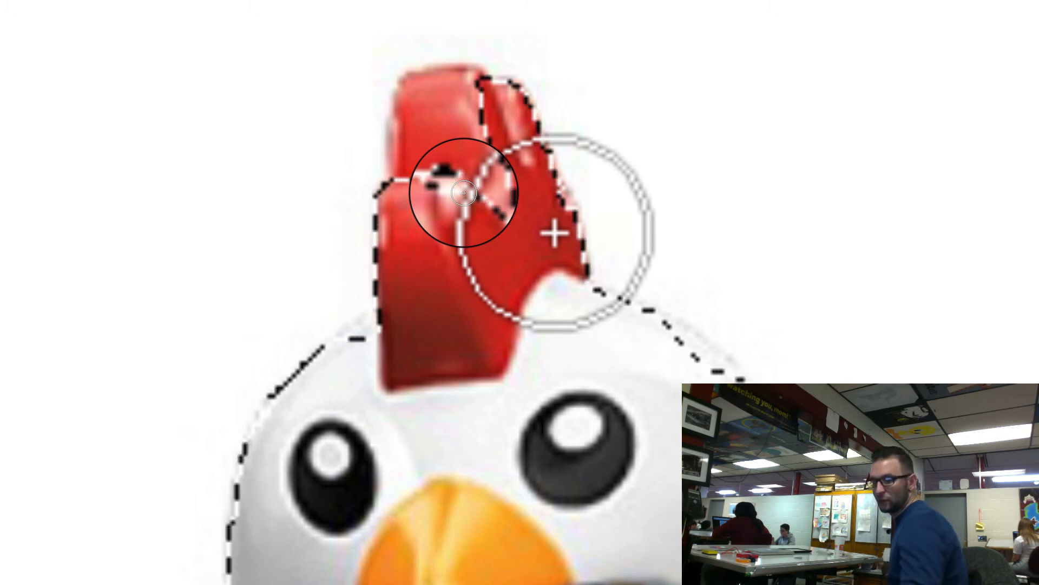
pyautogui.press('[')
pyautogui.press('[')
pyautogui.press('[')
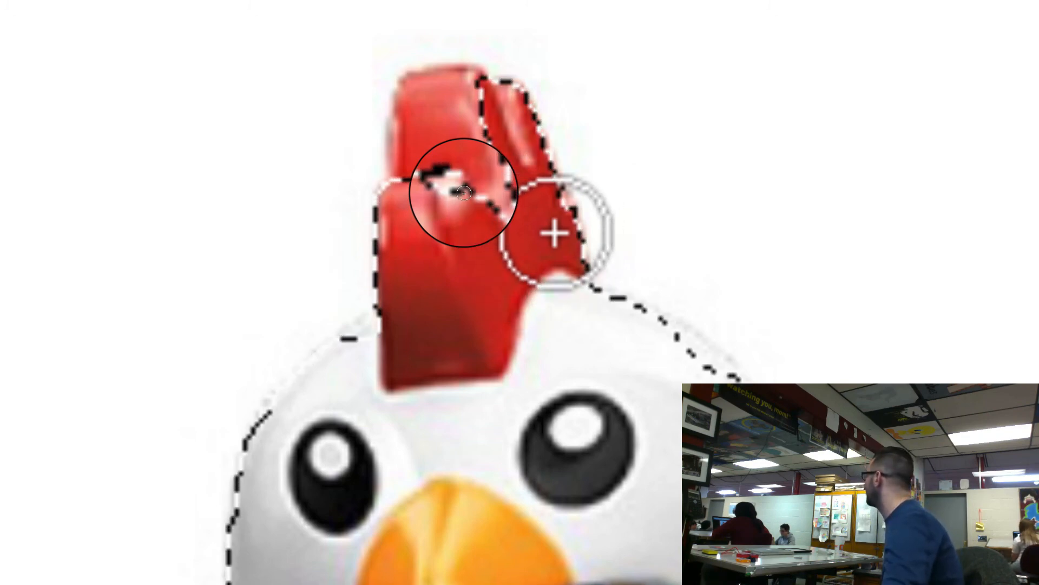
pyautogui.press(']')
pyautogui.press(']')
pyautogui.press(']')
pyautogui.press(']')
pyautogui.press(']')
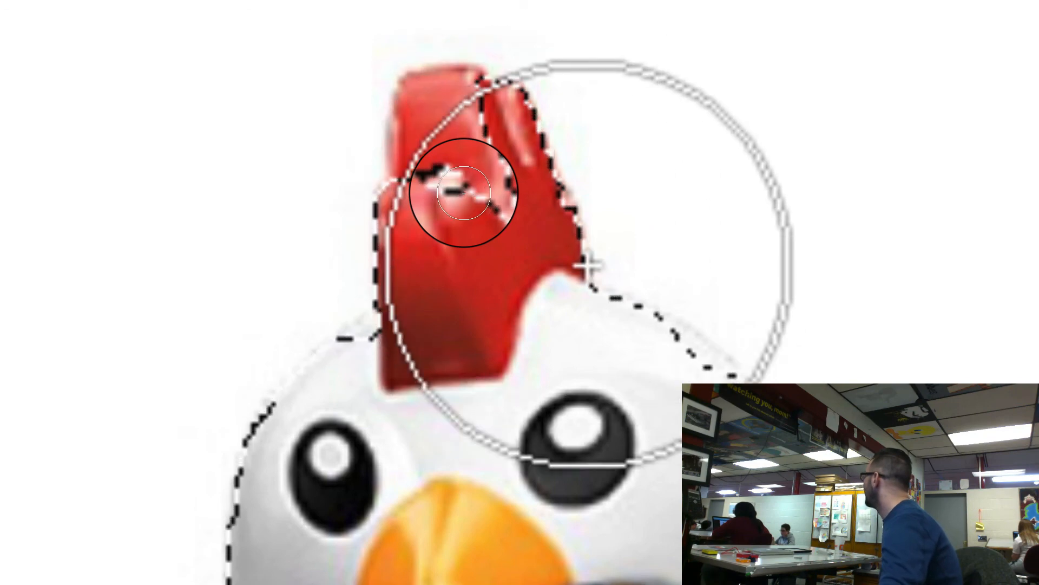
pyautogui.press('[')
pyautogui.press('[')
pyautogui.press('[')
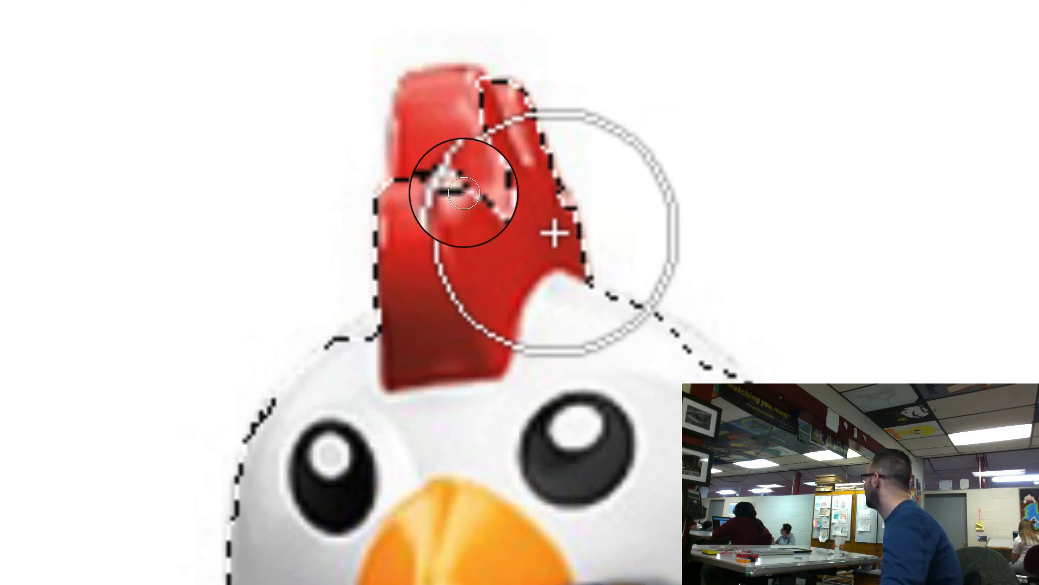
pyautogui.press(']')
pyautogui.press(']')
pyautogui.press(']')
pyautogui.press('[')
pyautogui.press('[')
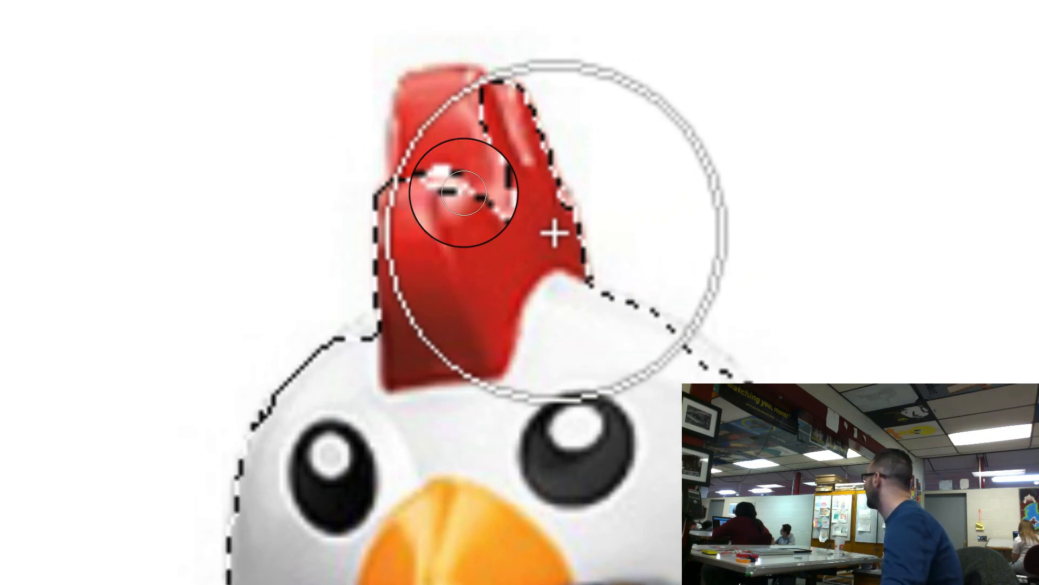
pyautogui.press(']')
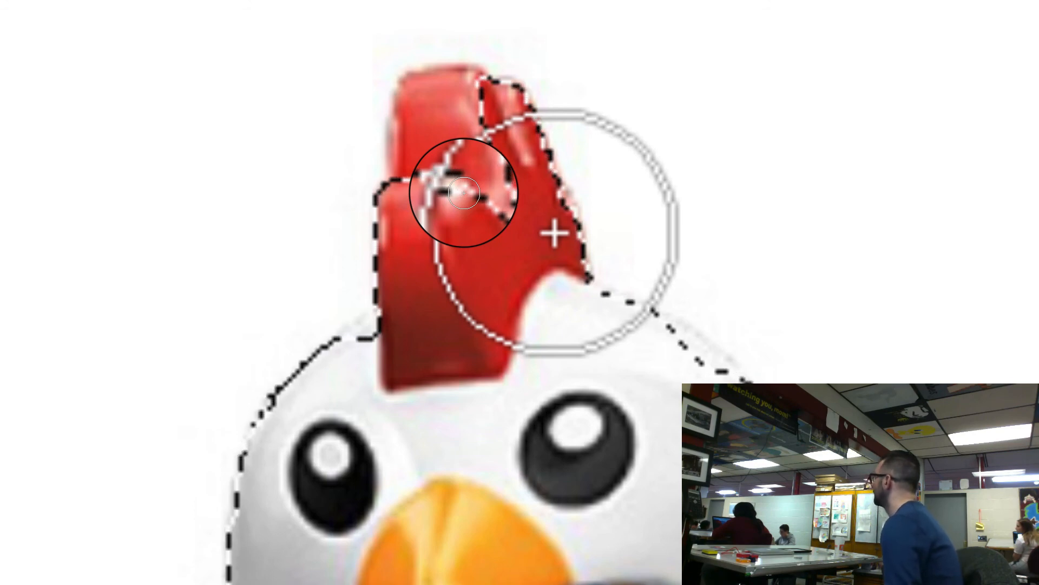
# Step: Reduce the Quick Selection brush size to 15 and add the unselected part of the red comb to the selection
pyautogui.press('[')
pyautogui.press('[')
pyautogui.press('[')
pyautogui.press('[')
pyautogui.press('[')
pyautogui.press('[')
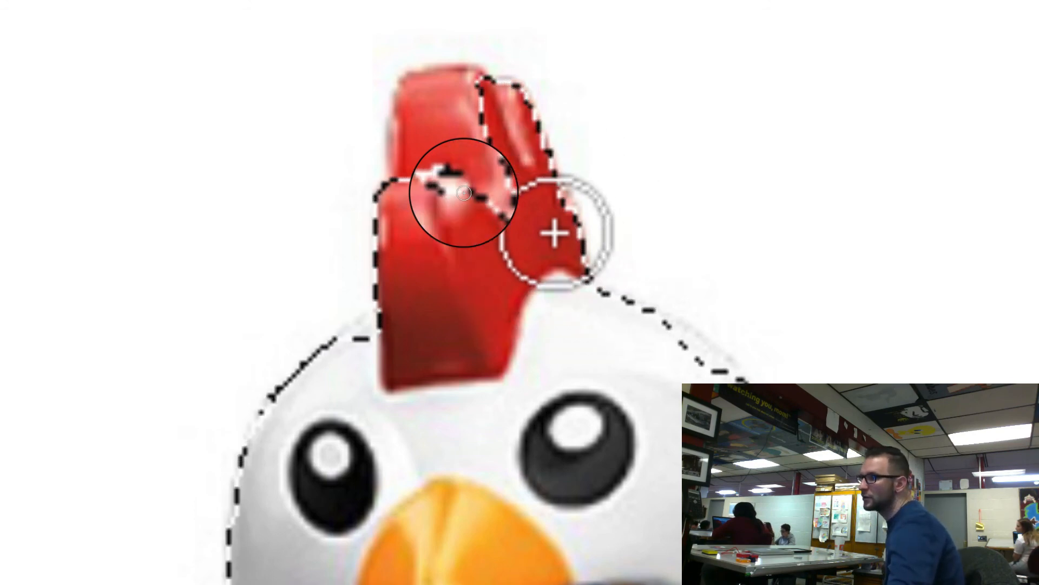
pyautogui.press('[')
pyautogui.press('[')
pyautogui.press('[')
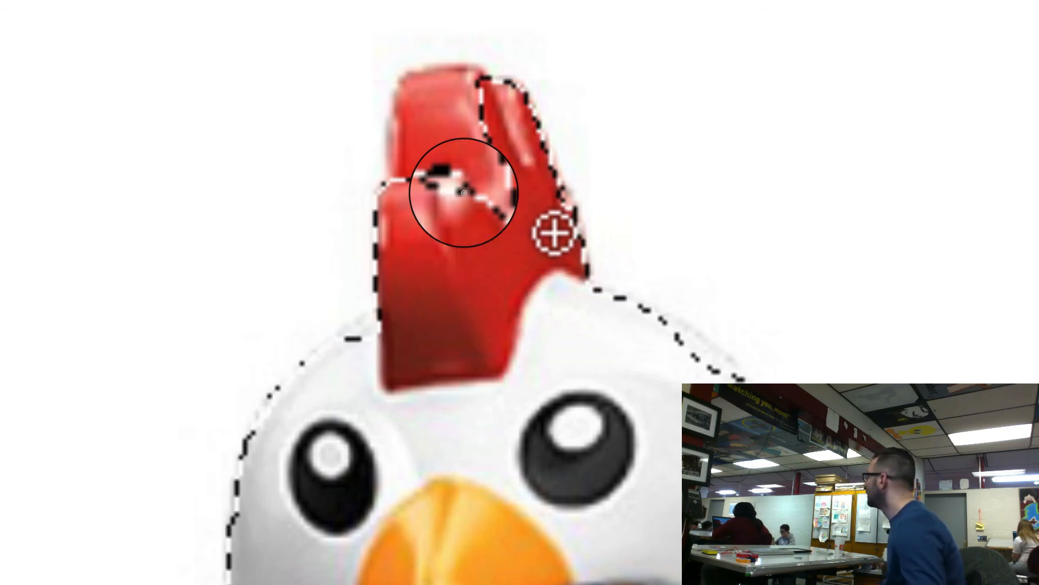
pyautogui.click(454, 184)
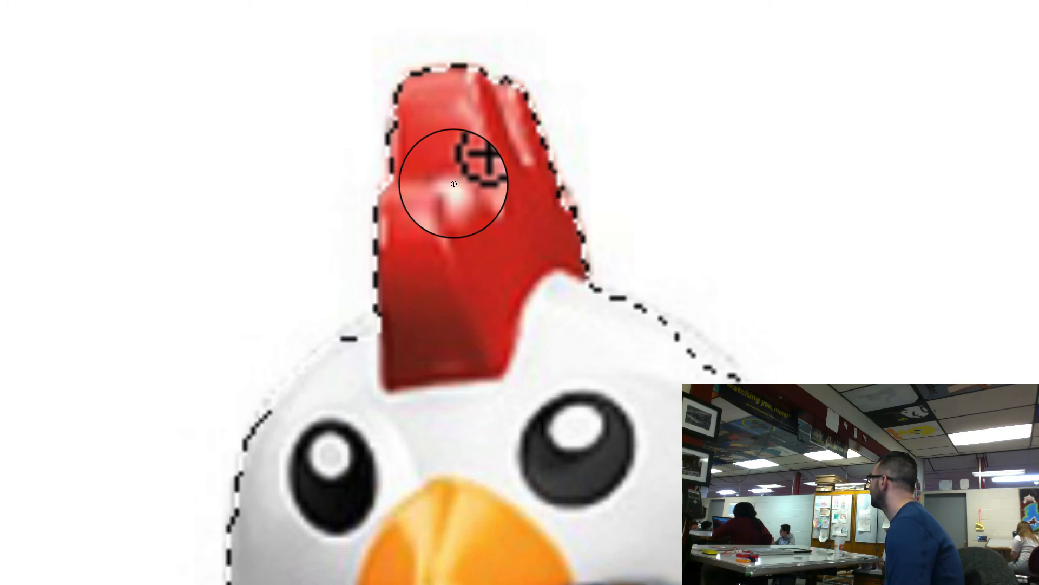
# Step: Subtract the stray white area beside the chicken's orange leg and foot from the selection
pyautogui.scroll(-4, 454, 184)
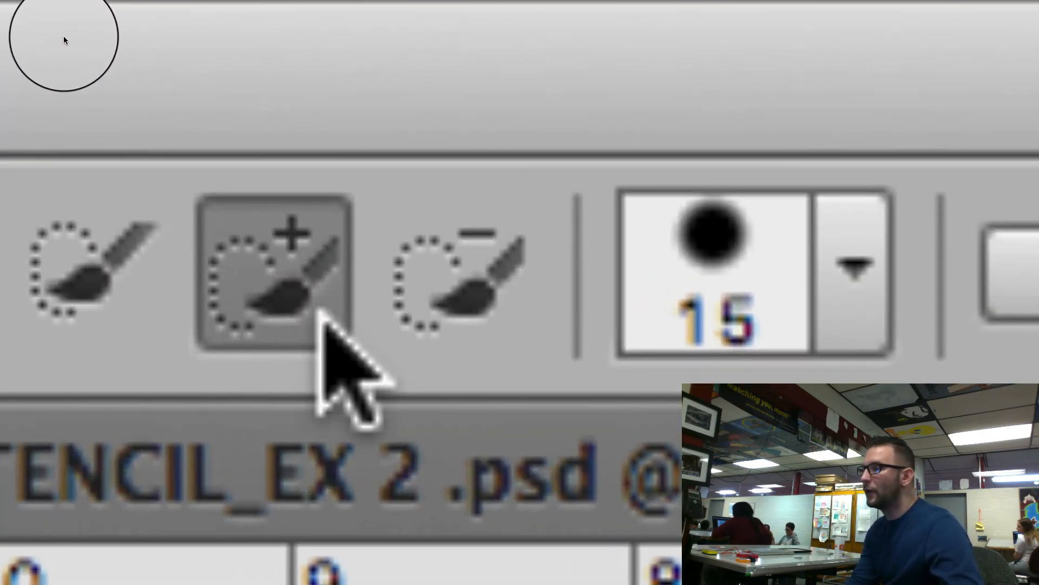
pyautogui.click(484, 271)
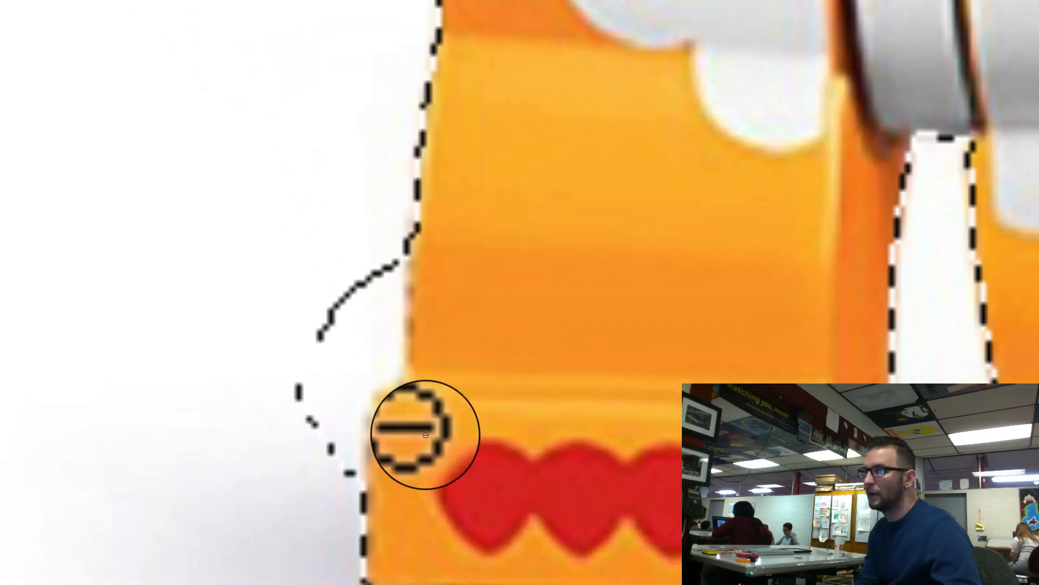
pyautogui.click(420, 427)
pyautogui.moveTo(423, 424); pyautogui.dragTo(420, 433)
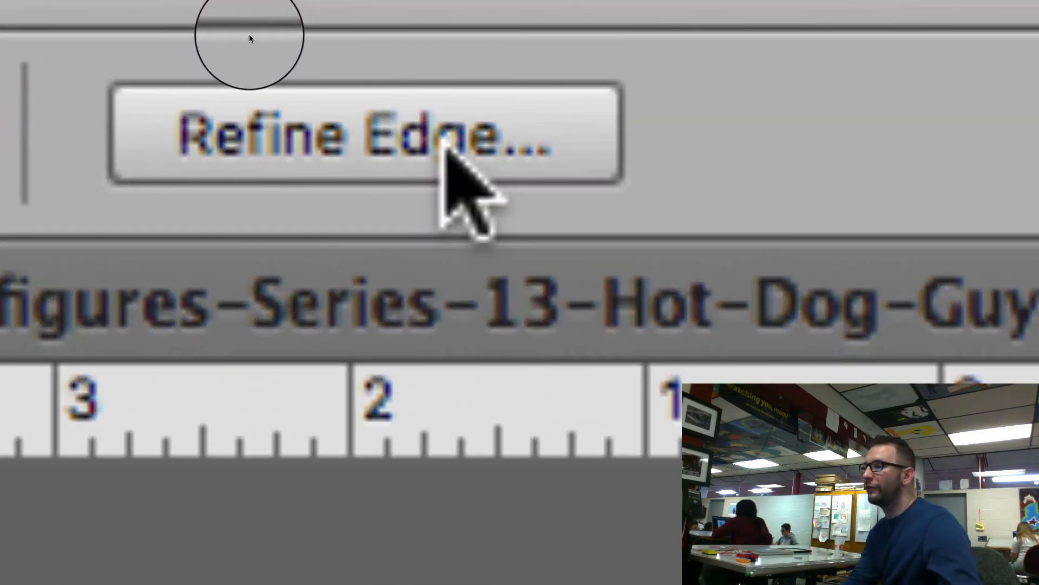
# Step: Refine the edge of the chicken selection and output it to a New Layer
pyautogui.click(462, 143)
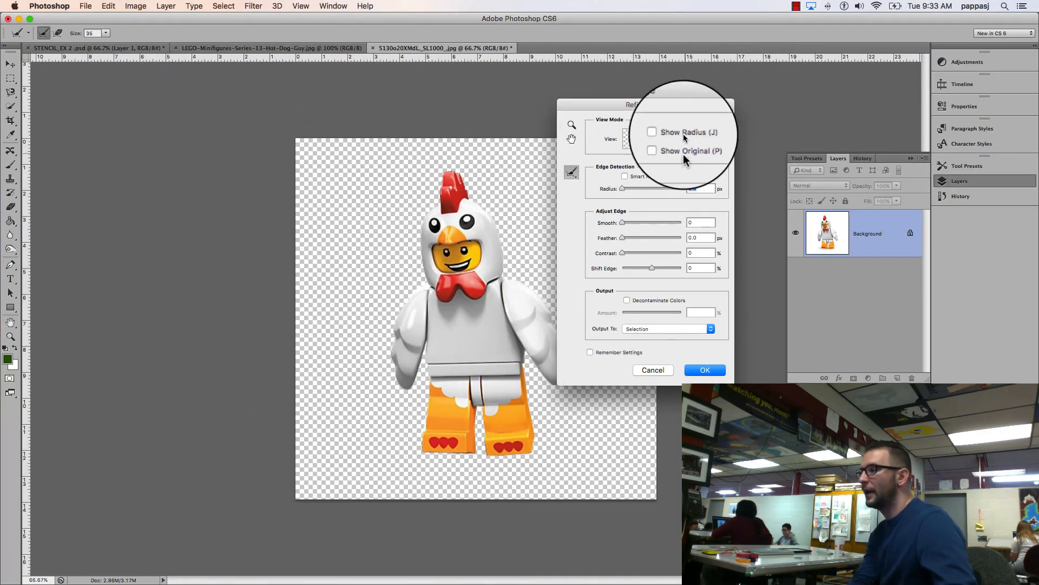
pyautogui.moveTo(710, 144); pyautogui.dragTo(691, 133)
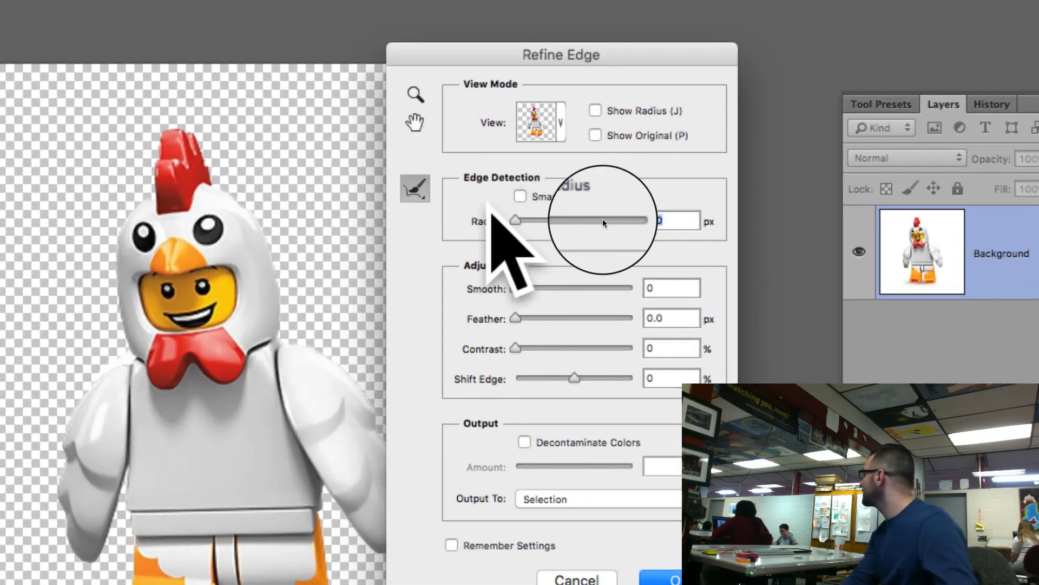
pyautogui.doubleClick(652, 217)
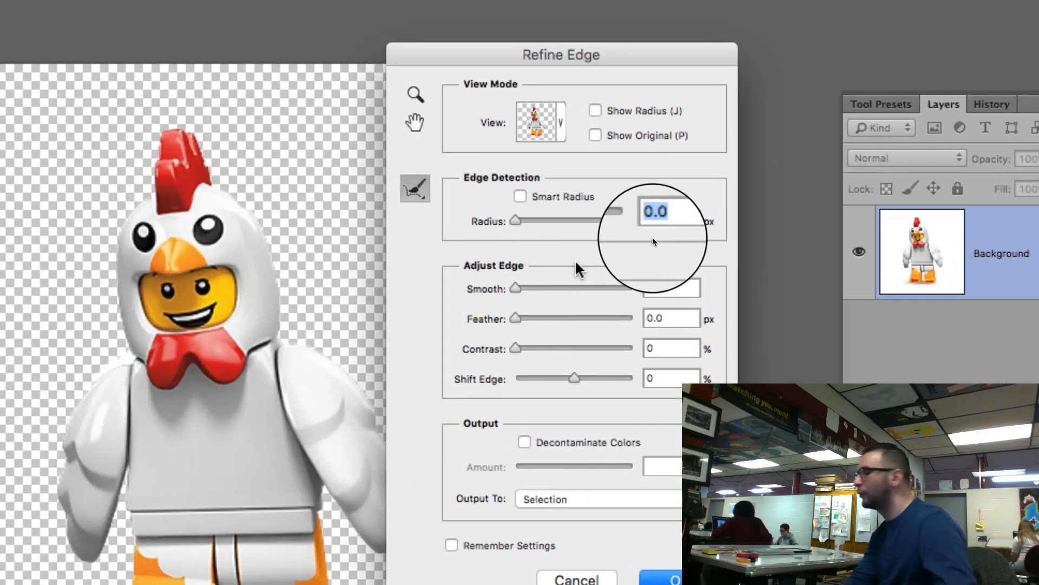
pyautogui.moveTo(492, 53); pyautogui.dragTo(495, 1)
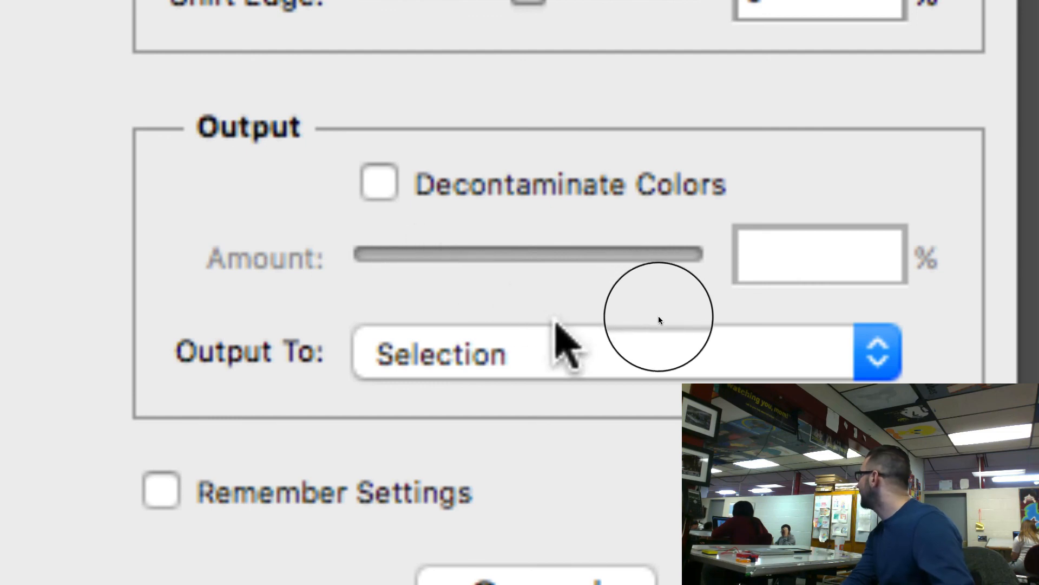
pyautogui.click(563, 330)
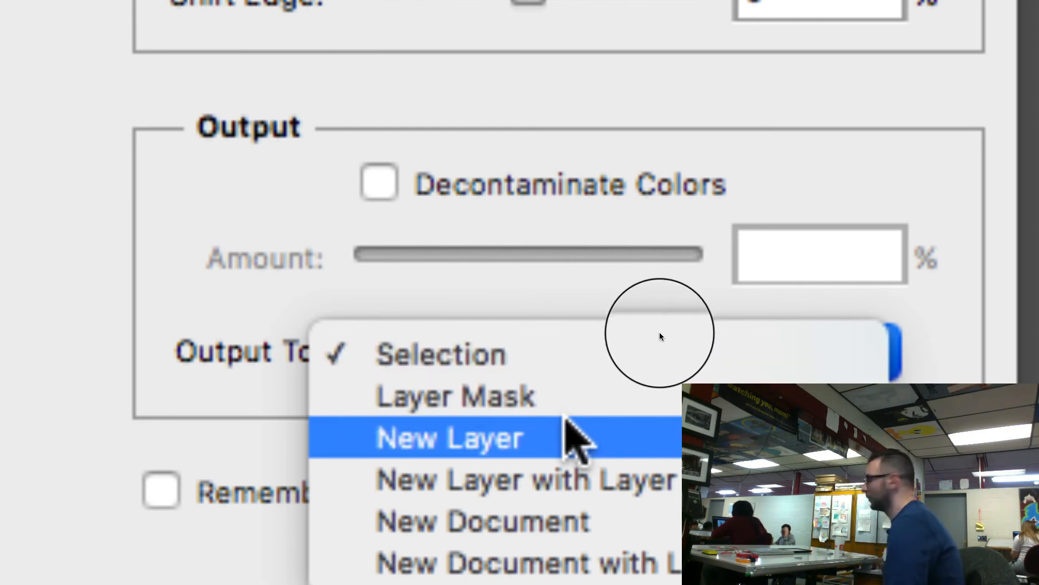
pyautogui.click(566, 433)
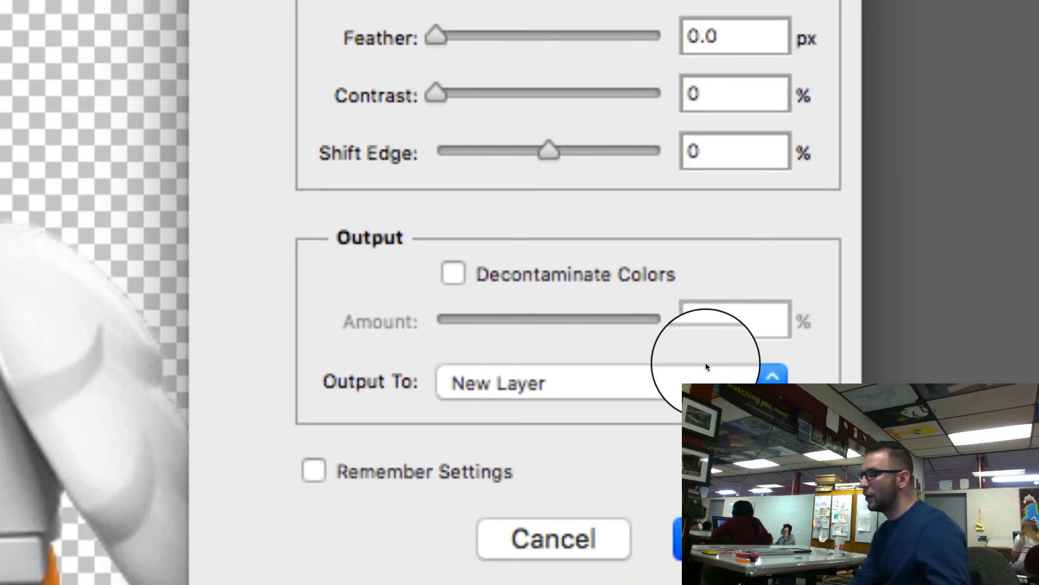
pyautogui.press('Return')
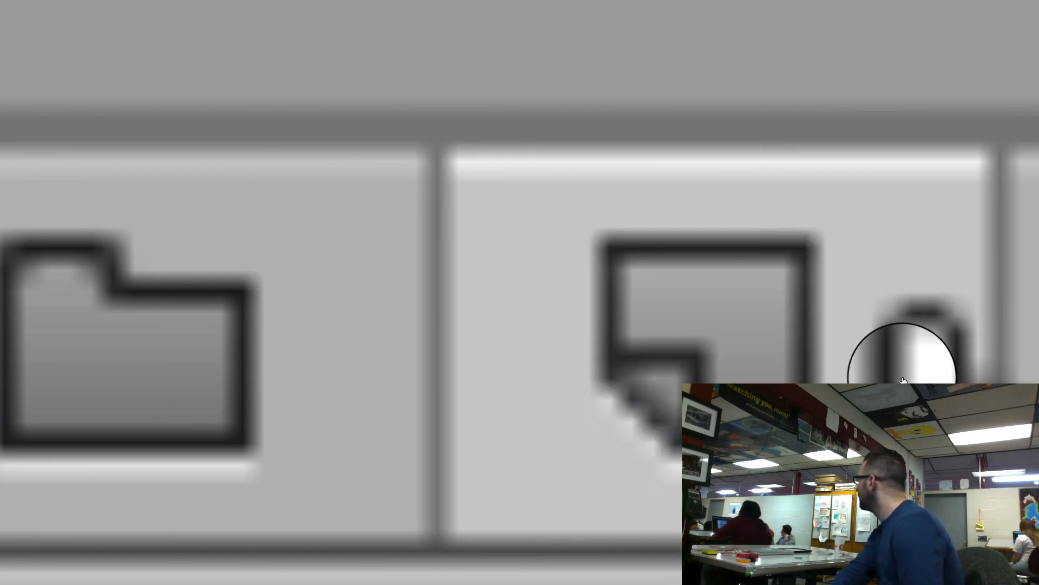
# Step: Add blank layers above the Background copy layer and rename Layer 3 as shadow
pyautogui.click(903, 381)
pyautogui.click(903, 381)
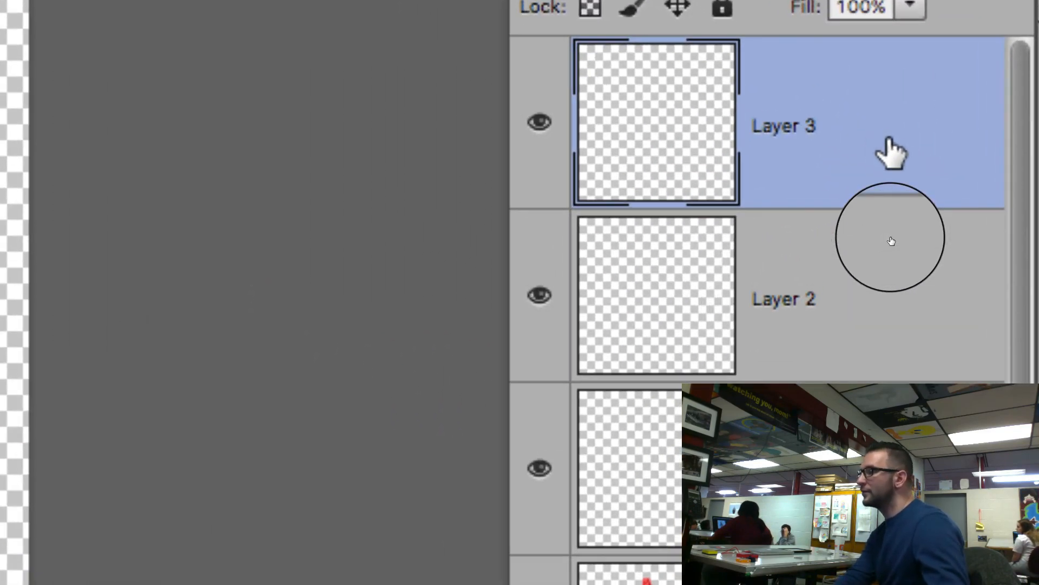
pyautogui.doubleClick(801, 126)
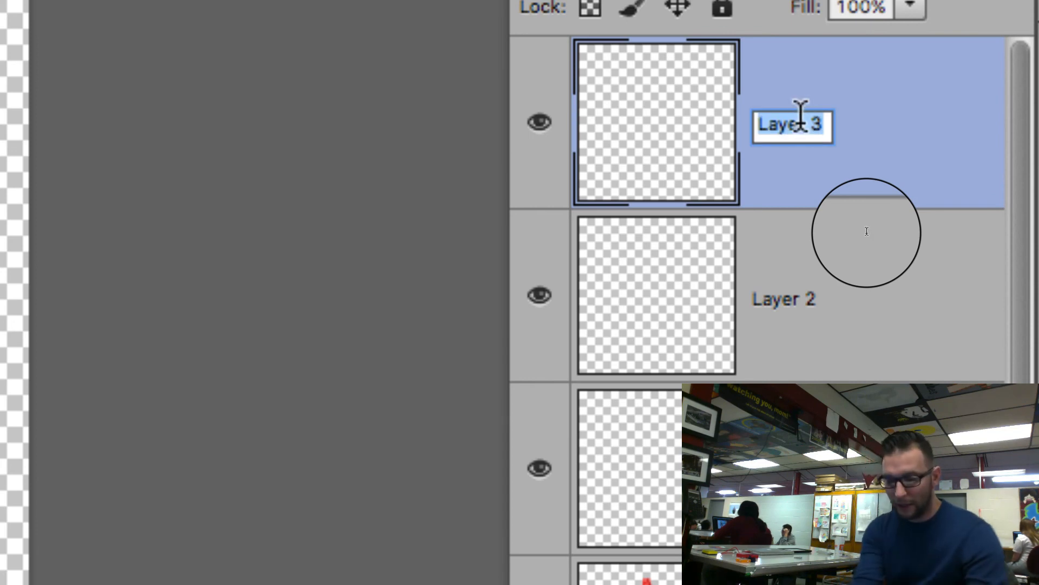
pyautogui.write('shadow')
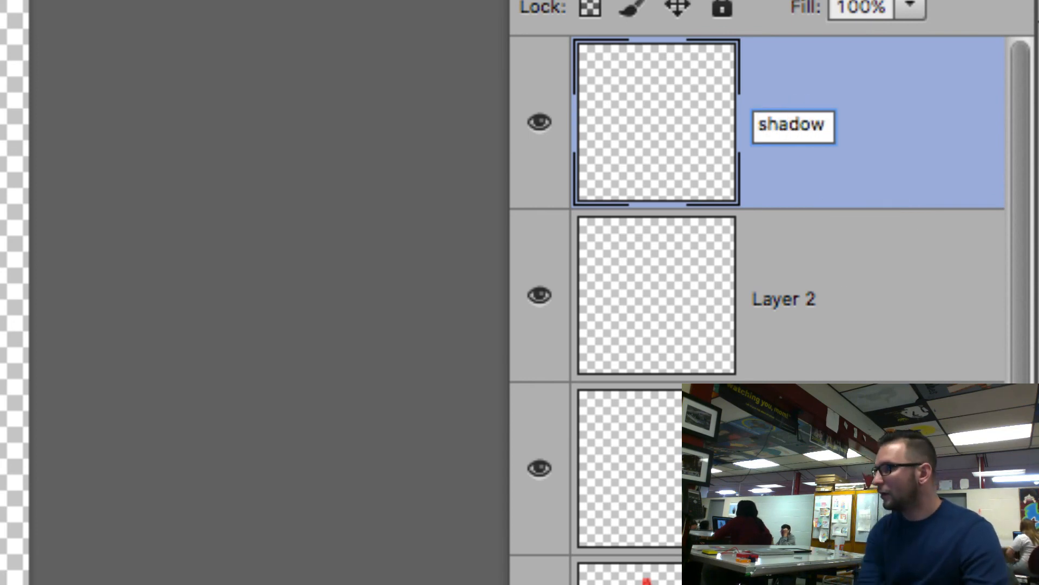
# Step: Rename Layer 2 as midtone and the blank layer below it as highlight
pyautogui.click(800, 297)
pyautogui.doubleClick(798, 295)
pyautogui.write('midton')
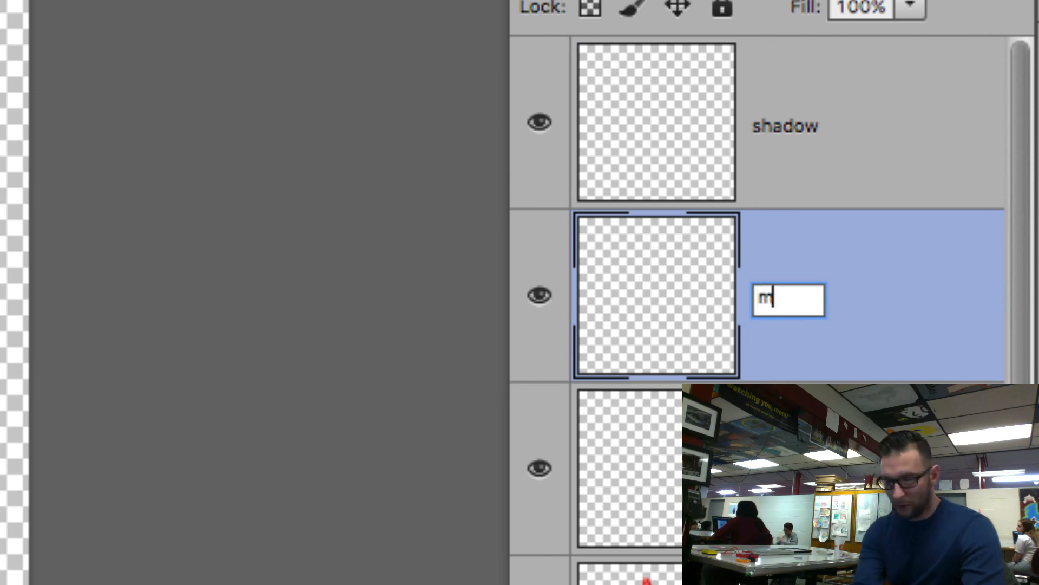
pyautogui.write('e')
pyautogui.press('Tab')
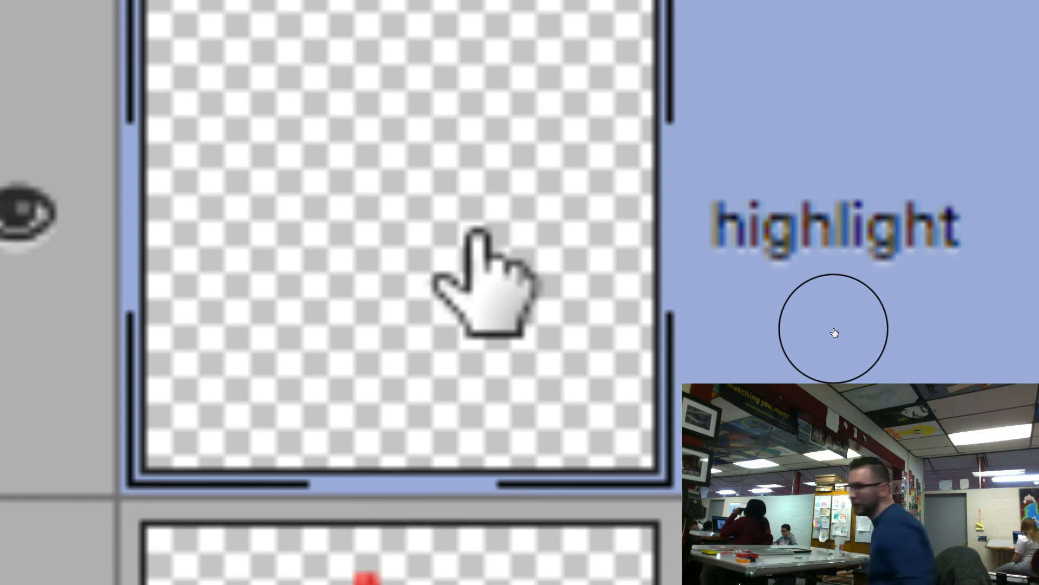
# Step: Select the Highlights of the Background copy layer with Color Range
pyautogui.scroll(-5, 478, 230)
pyautogui.scroll(-4, 508, 303)
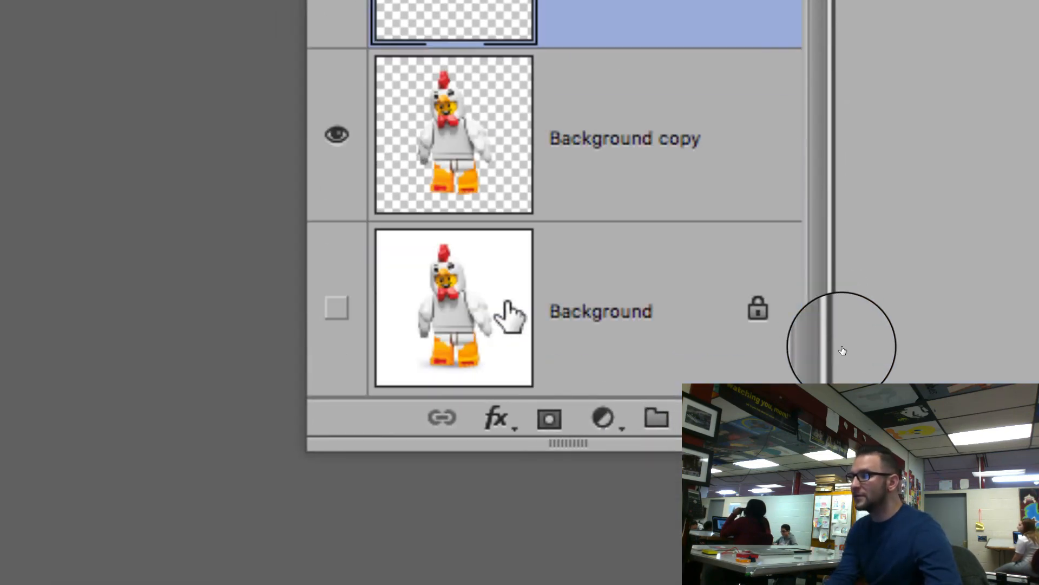
pyautogui.scroll(5, 476, 135)
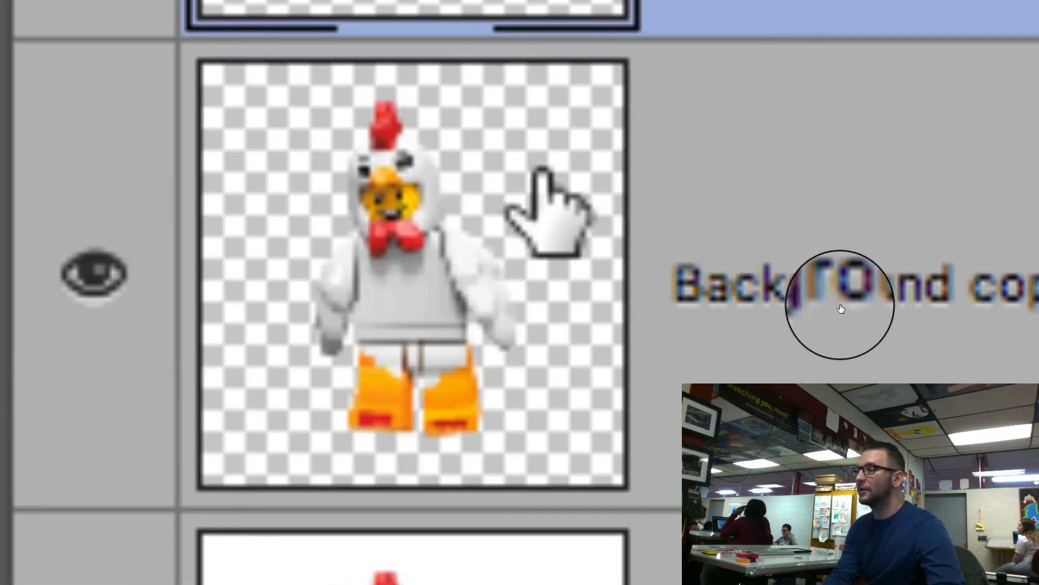
pyautogui.click(865, 328)
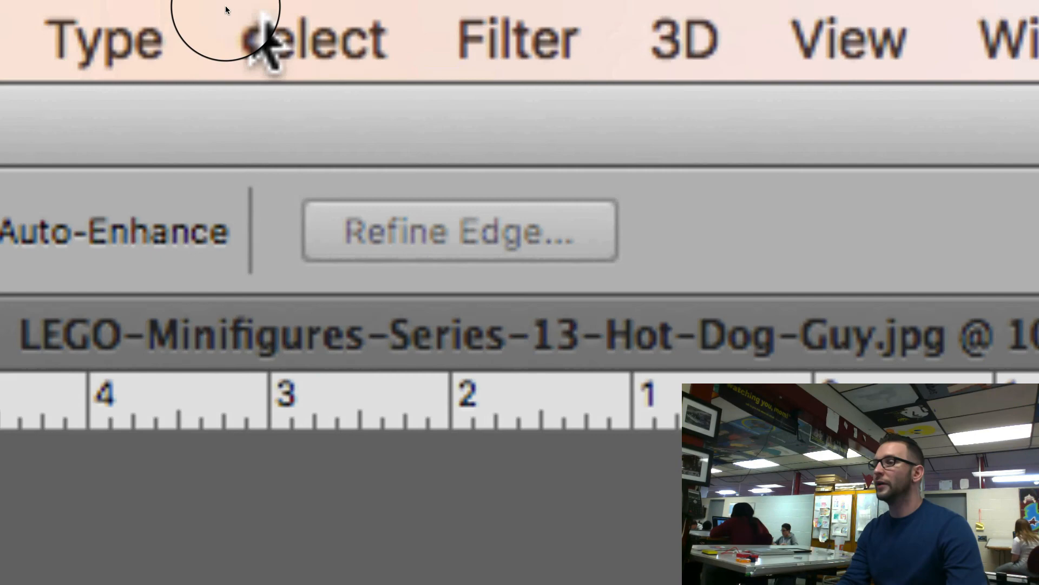
pyautogui.click(259, 19)
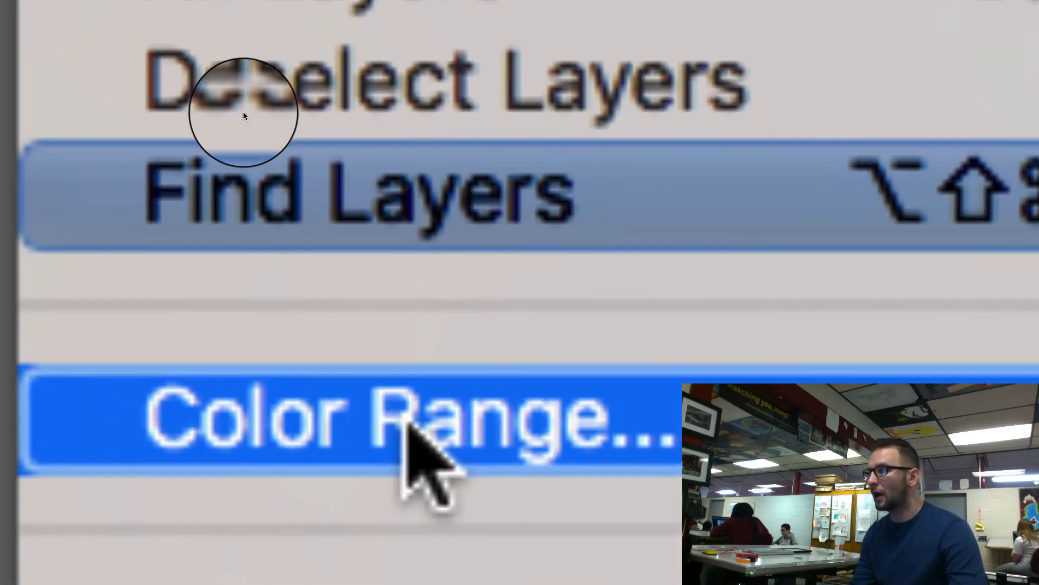
pyautogui.click(410, 428)
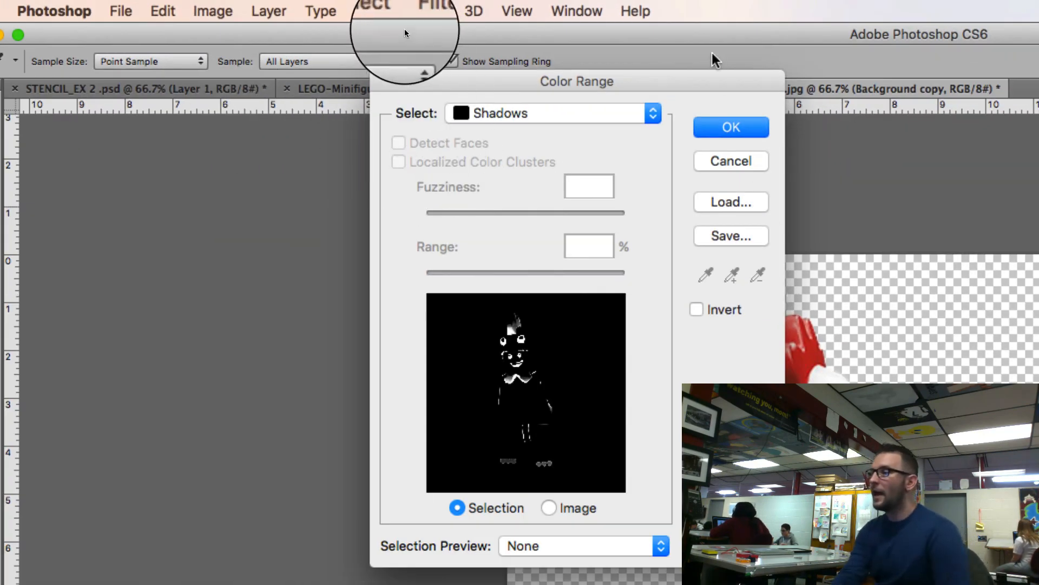
pyautogui.click(656, 111)
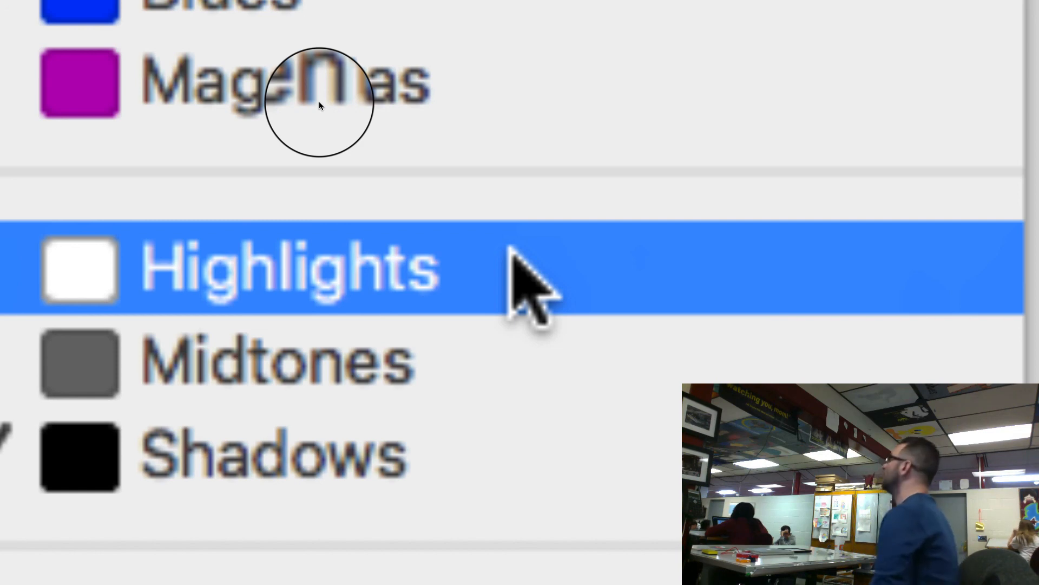
pyautogui.click(510, 250)
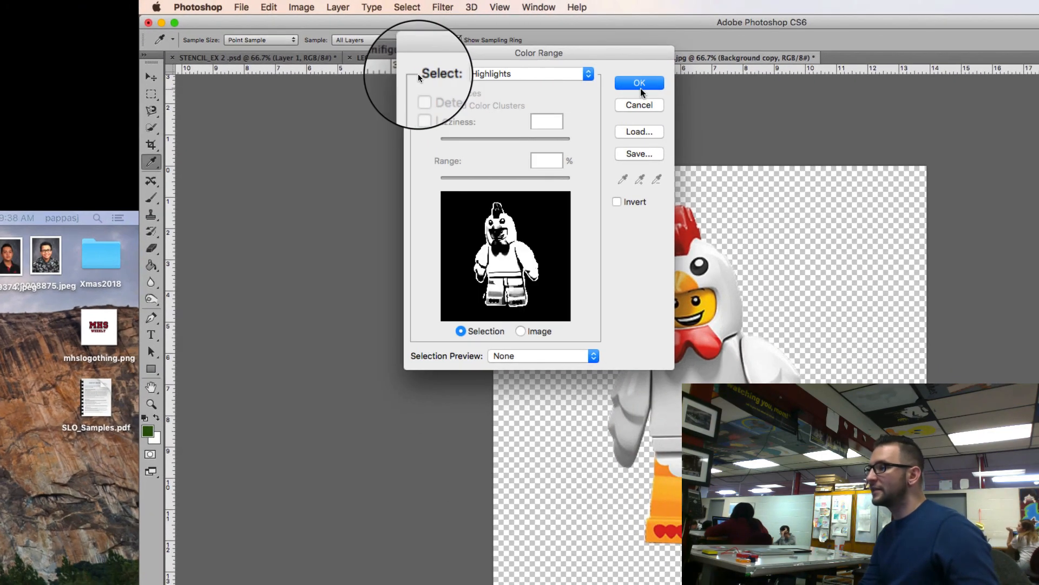
pyautogui.click(642, 86)
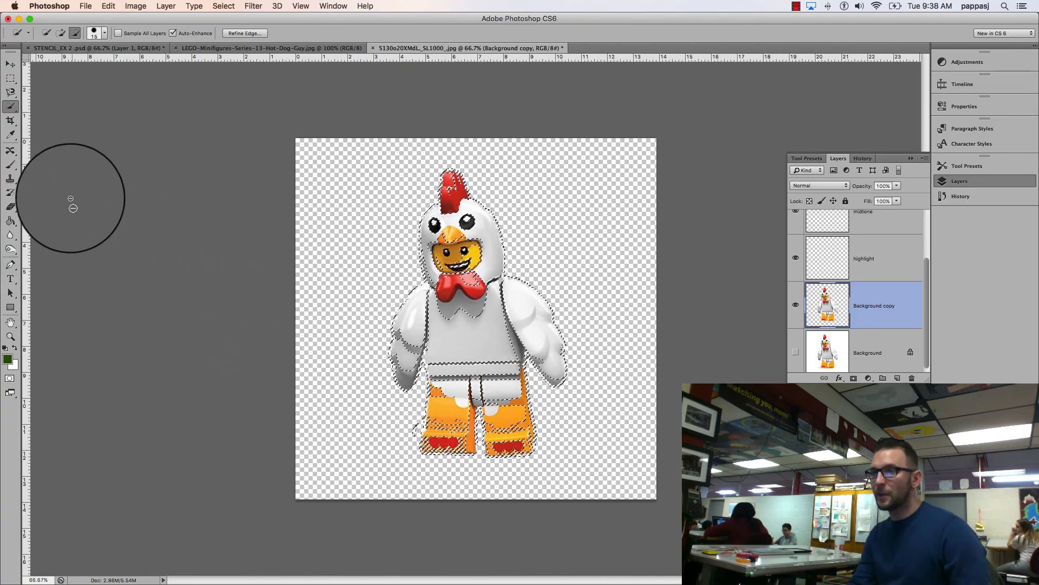
# Step: Try painting the highlights selection dark green with the Brush on the Background copy layer, and undo the paint
pyautogui.click(10, 164)
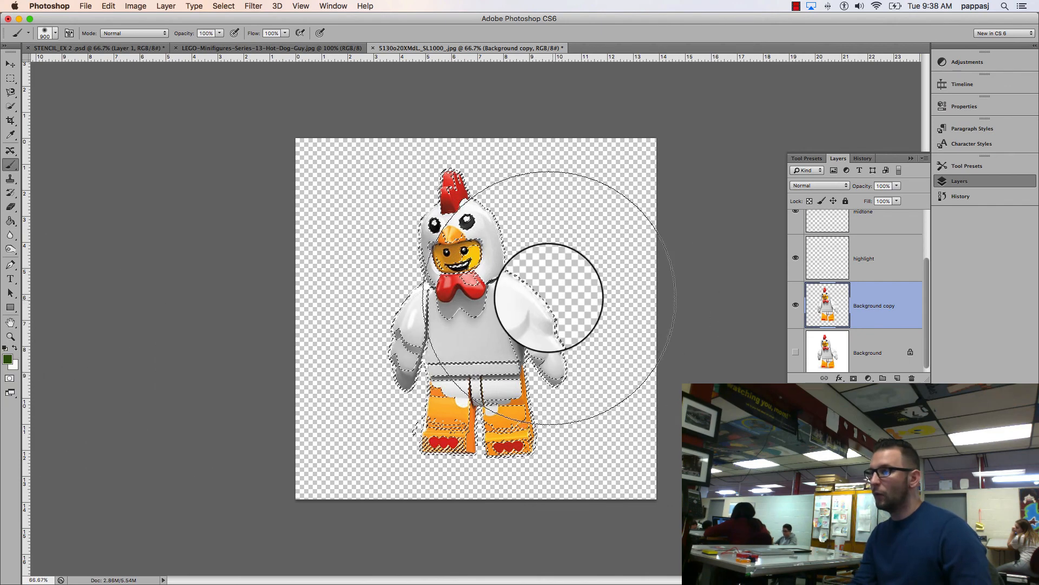
pyautogui.moveTo(556, 254)
pyautogui.mouseDown()
pyautogui.moveTo(789, 348)
pyautogui.moveTo(252, 434)
pyautogui.moveTo(342, 259)
pyautogui.moveTo(514, 350)
pyautogui.mouseUp()
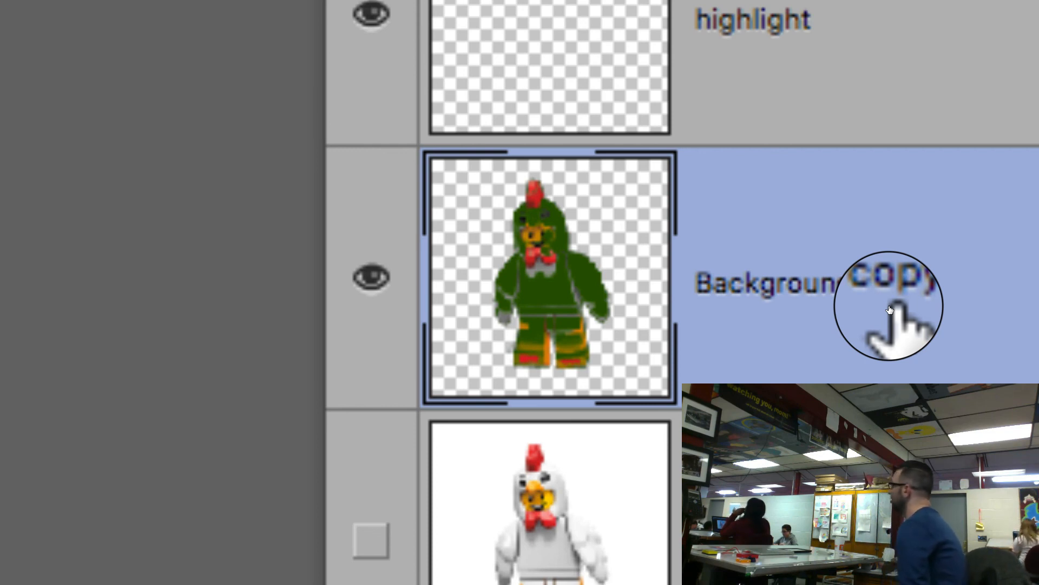
pyautogui.scroll(3, 890, 310)
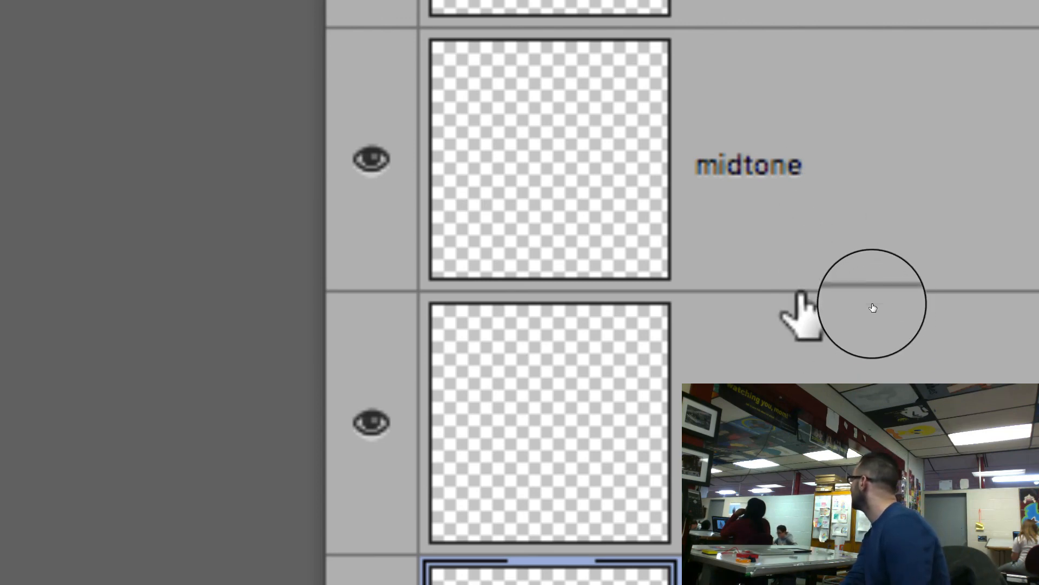
pyautogui.scroll(-3, 873, 308)
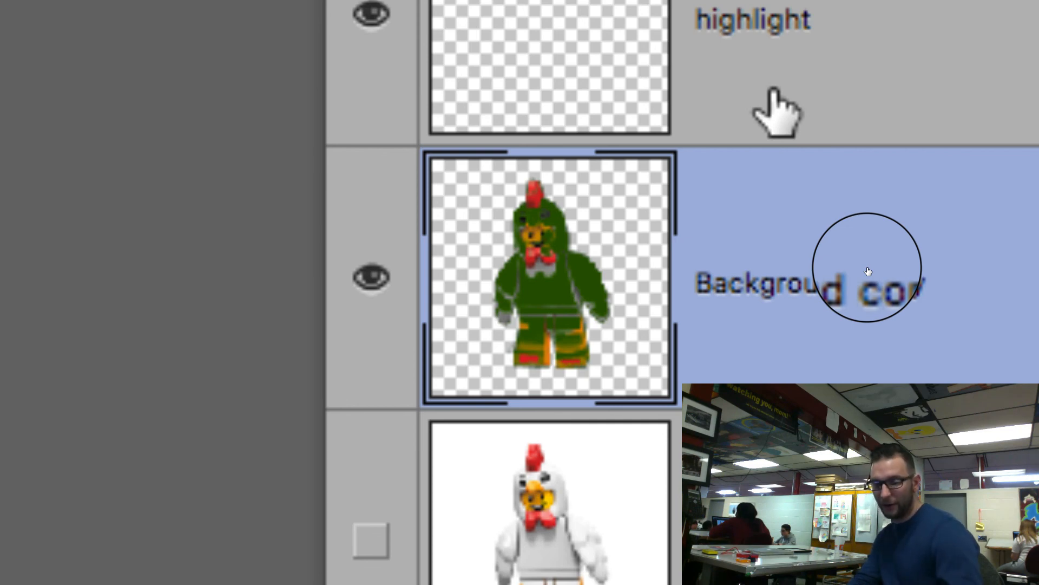
pyautogui.hotkey('ctrl', 'z')
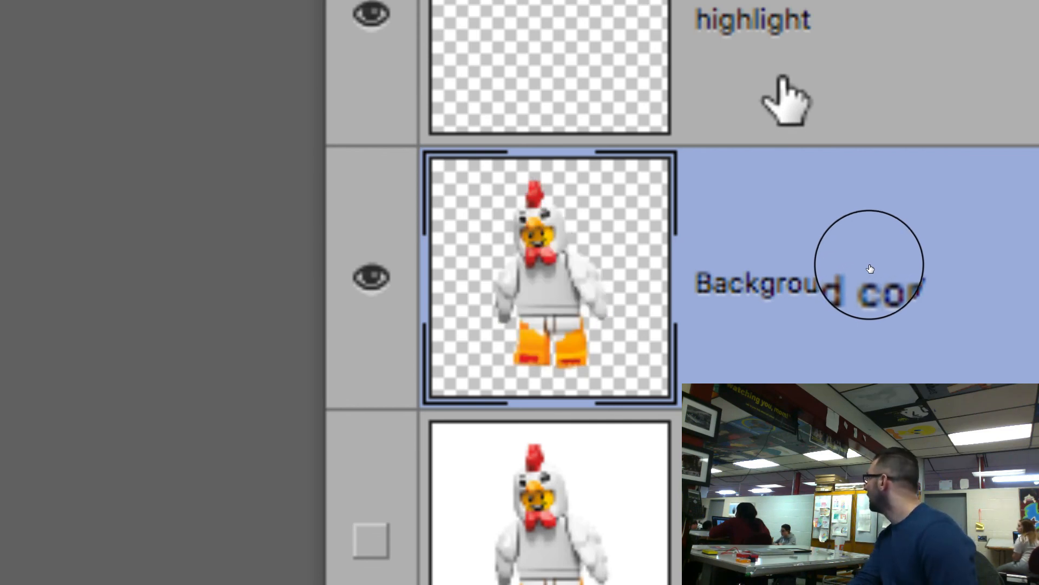
# Step: Fill the highlights selection with dark green on the highlight layer using the Brush, and deselect
pyautogui.click(775, 92)
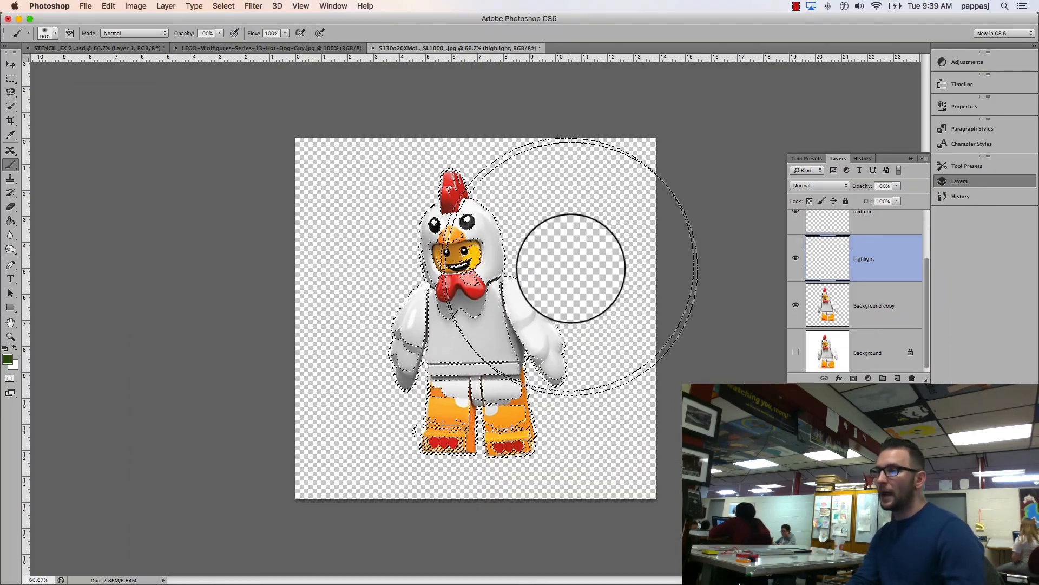
pyautogui.moveTo(571, 268)
pyautogui.mouseDown()
pyautogui.moveTo(163, 365)
pyautogui.moveTo(406, 425)
pyautogui.moveTo(233, 132)
pyautogui.moveTo(410, 457)
pyautogui.moveTo(661, 301)
pyautogui.mouseUp()
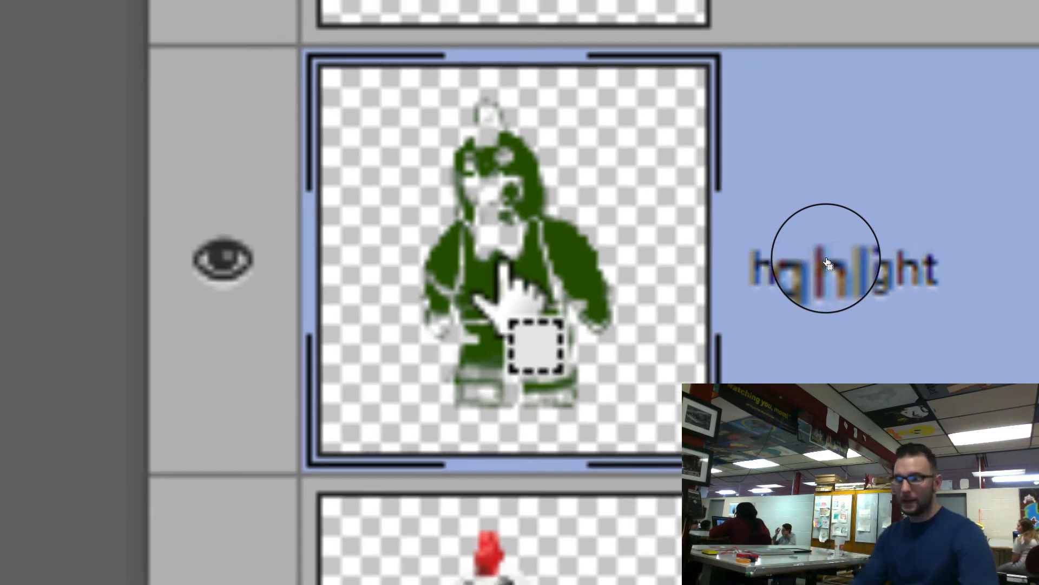
pyautogui.keyDown('ctrl'); pyautogui.click(506, 271); pyautogui.keyUp('ctrl')
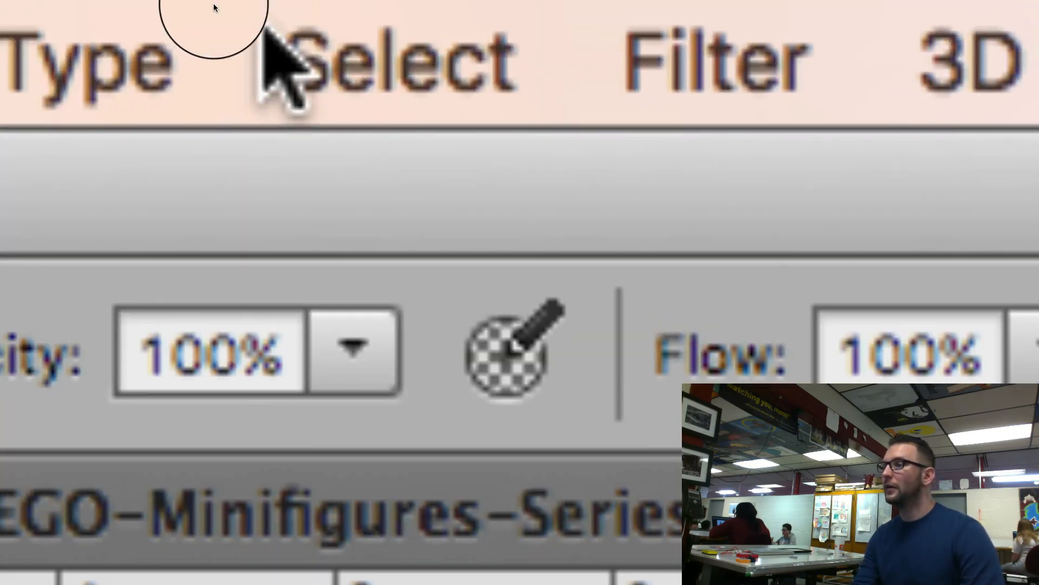
pyautogui.click(225, 6)
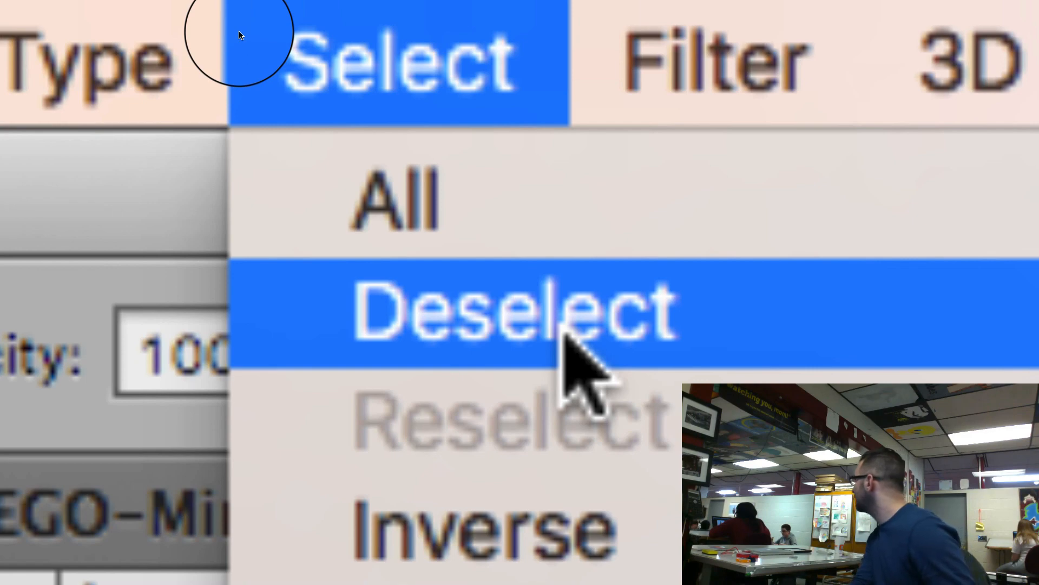
pyautogui.click(563, 333)
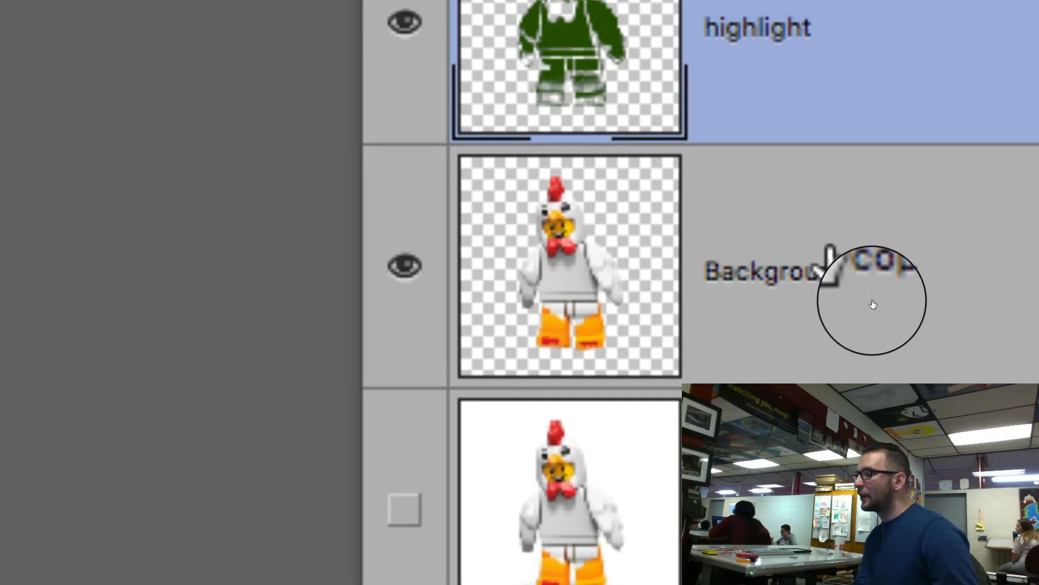
# Step: Select the Midtones of the Background copy layer with Color Range
pyautogui.click(881, 307)
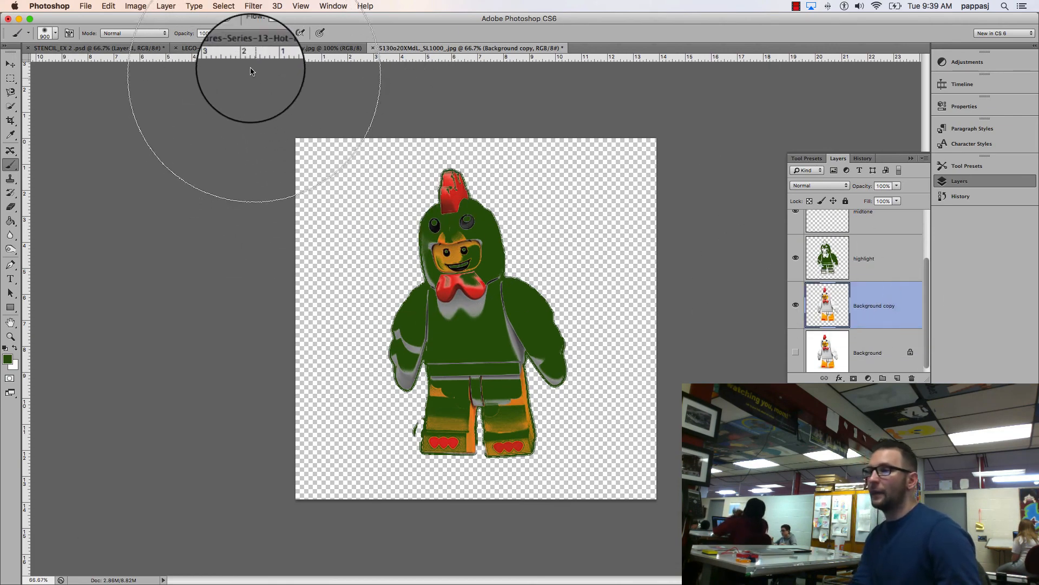
pyautogui.click(213, 6)
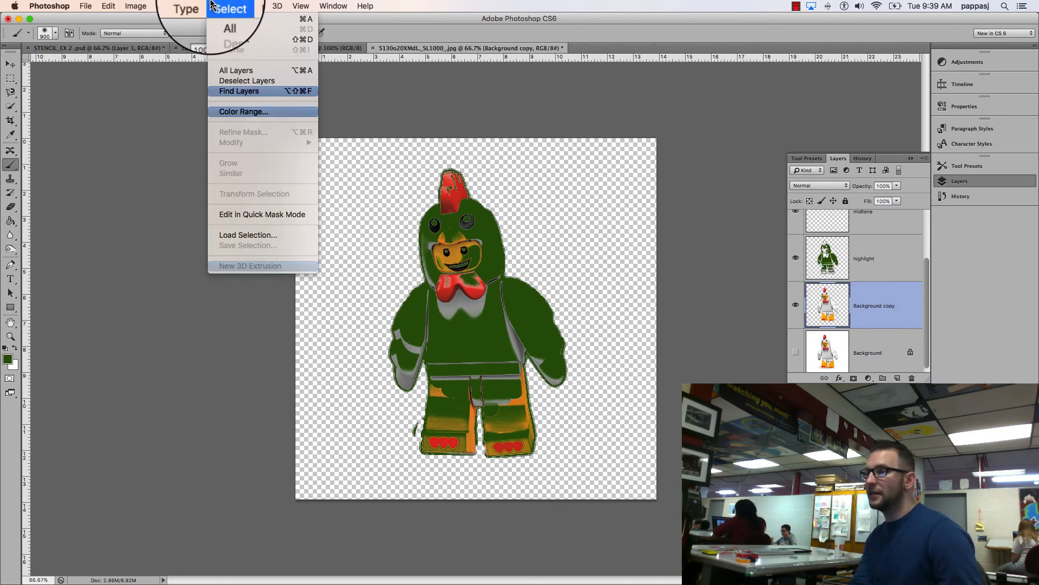
pyautogui.click(242, 111)
pyautogui.moveTo(301, 36); pyautogui.dragTo(528, 176)
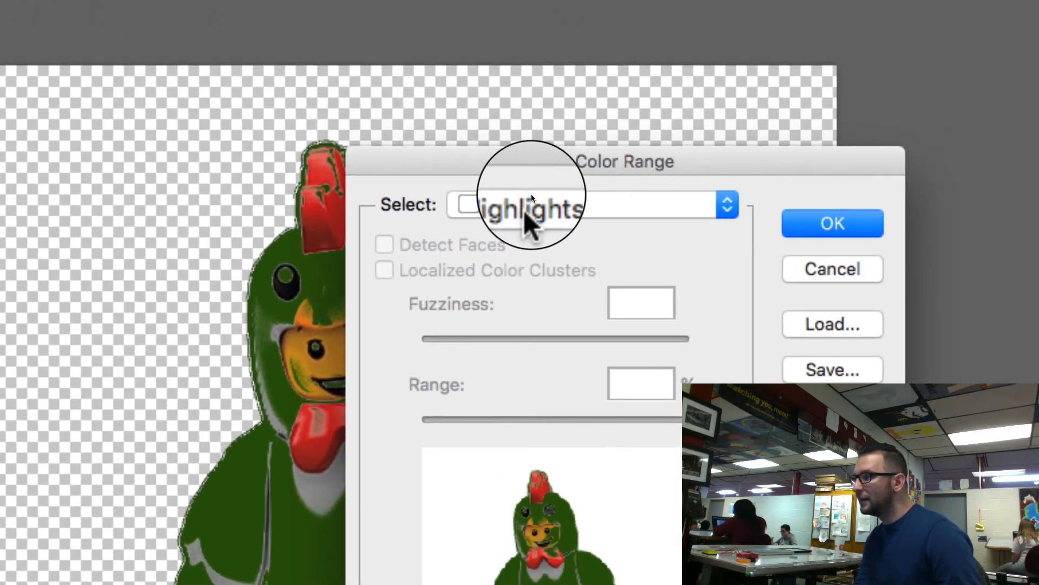
pyautogui.click(540, 193)
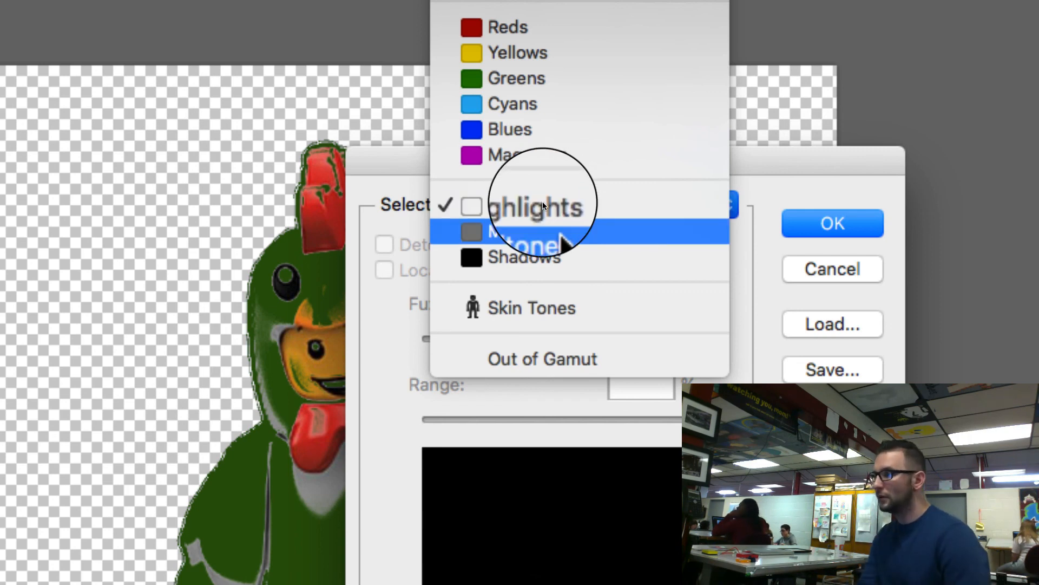
pyautogui.click(547, 230)
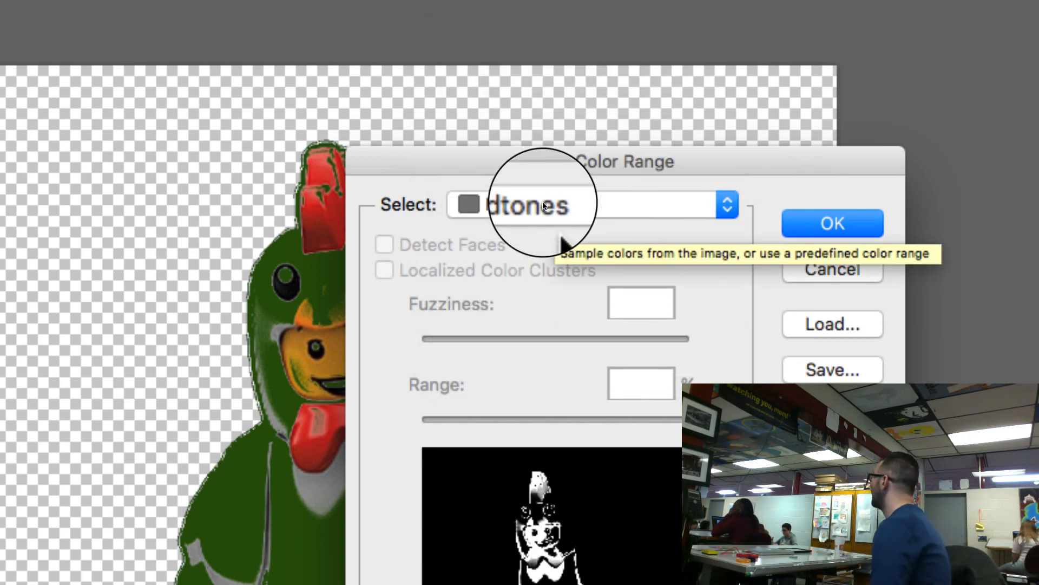
pyautogui.press('Return')
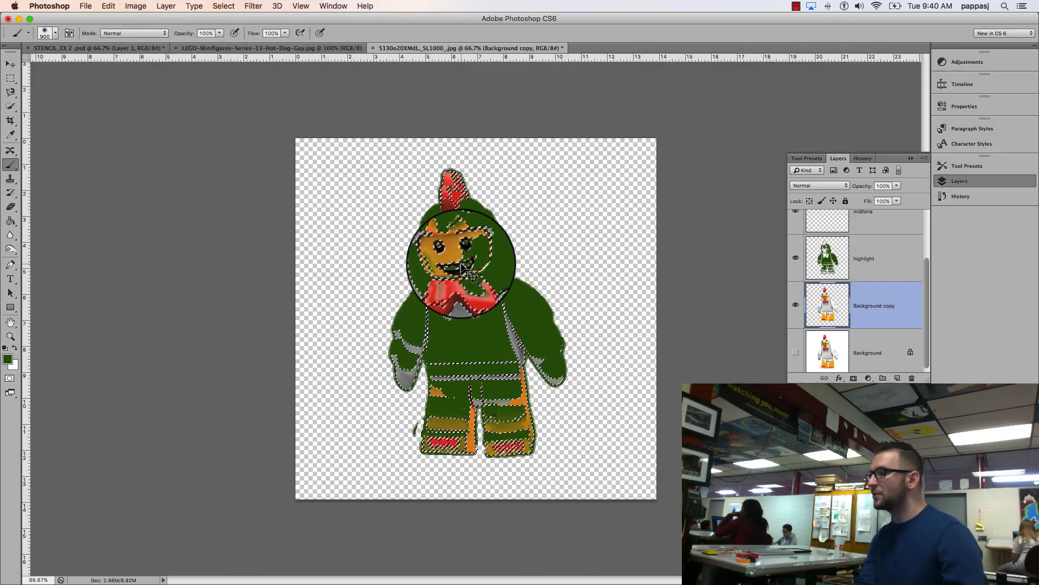
# Step: Activate the midtone layer and set the foreground color to bright cyan, #15d2ee
pyautogui.scroll(3, 853, 258)
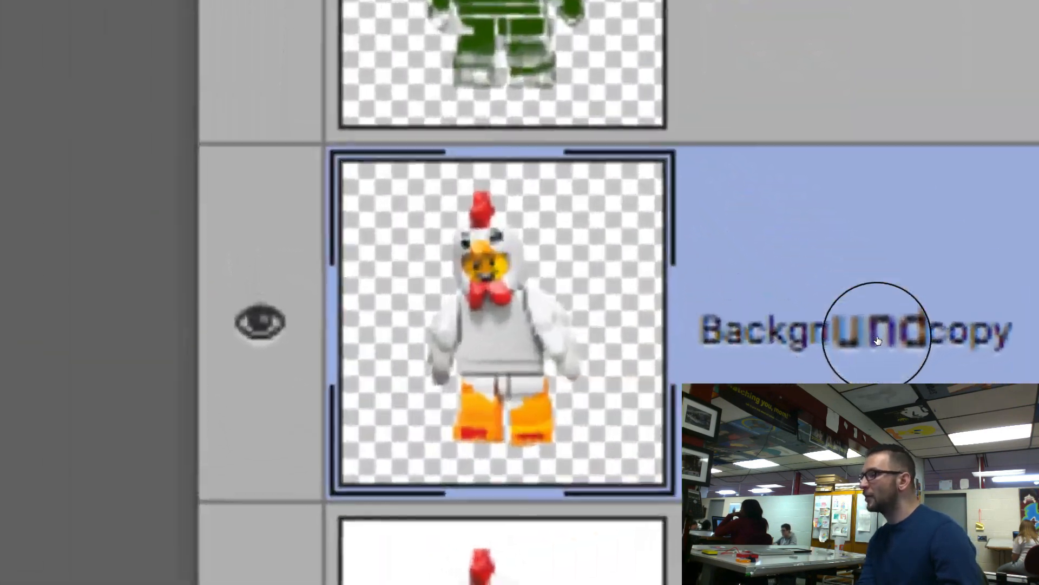
pyautogui.scroll(3, 861, 339)
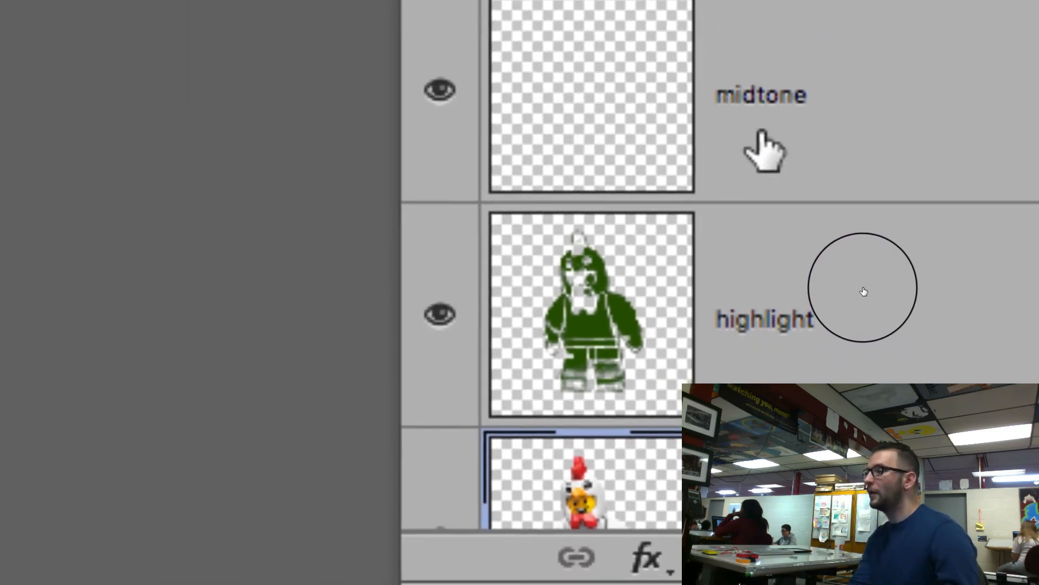
pyautogui.click(762, 113)
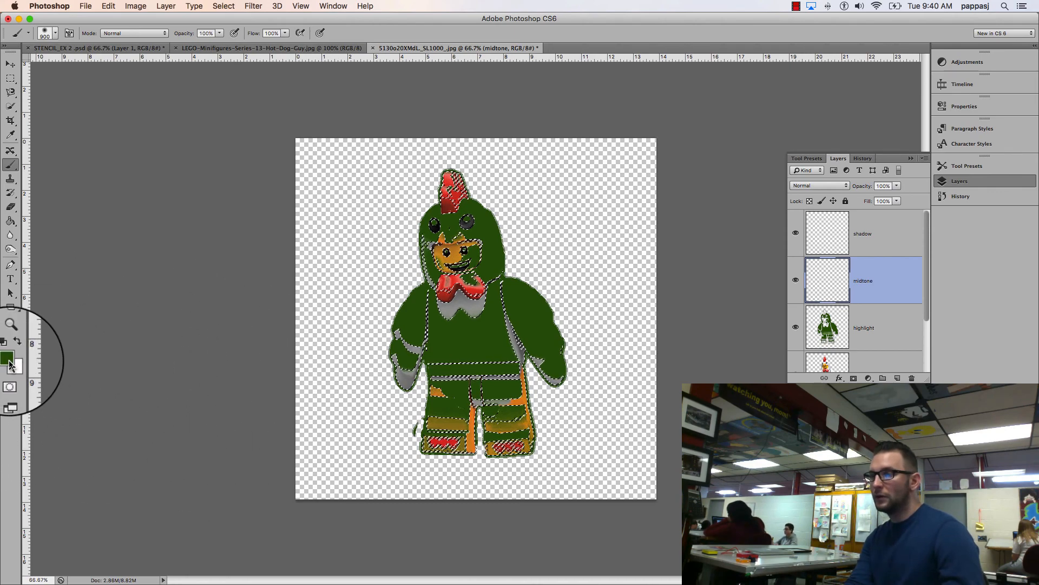
pyautogui.click(10, 365)
pyautogui.click(271, 281)
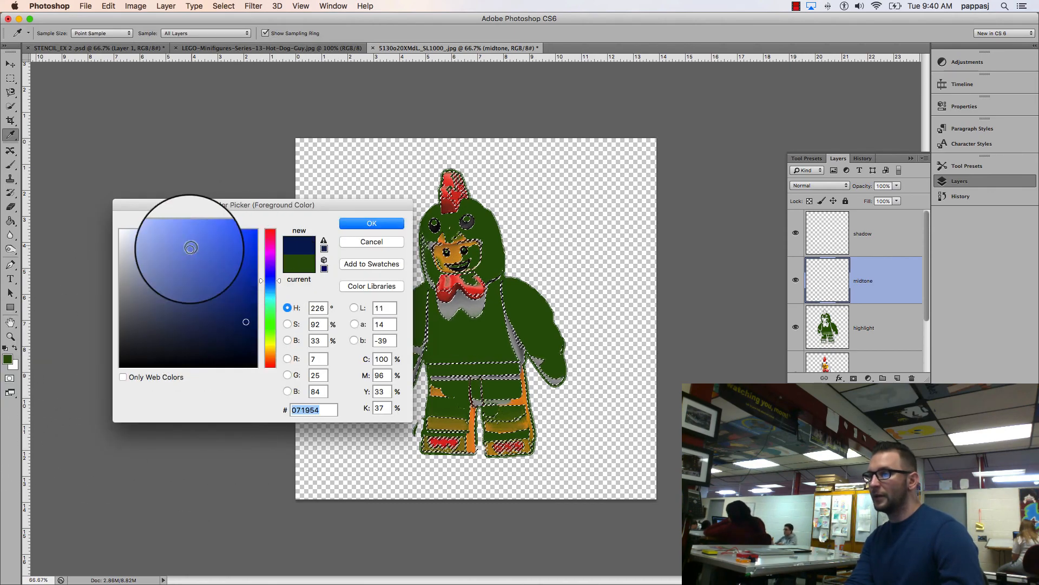
pyautogui.click(203, 285)
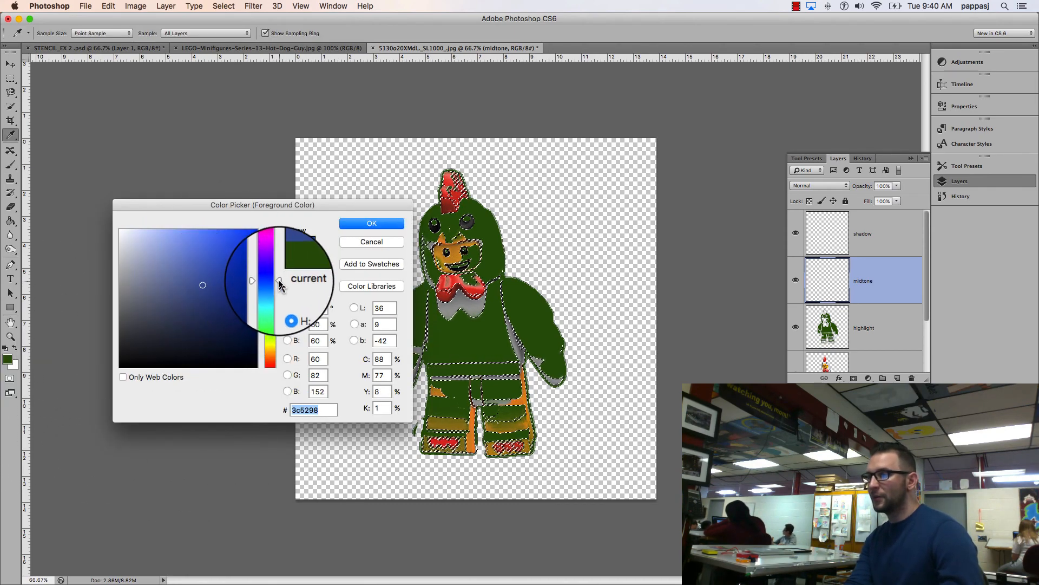
pyautogui.click(279, 295)
pyautogui.click(245, 238)
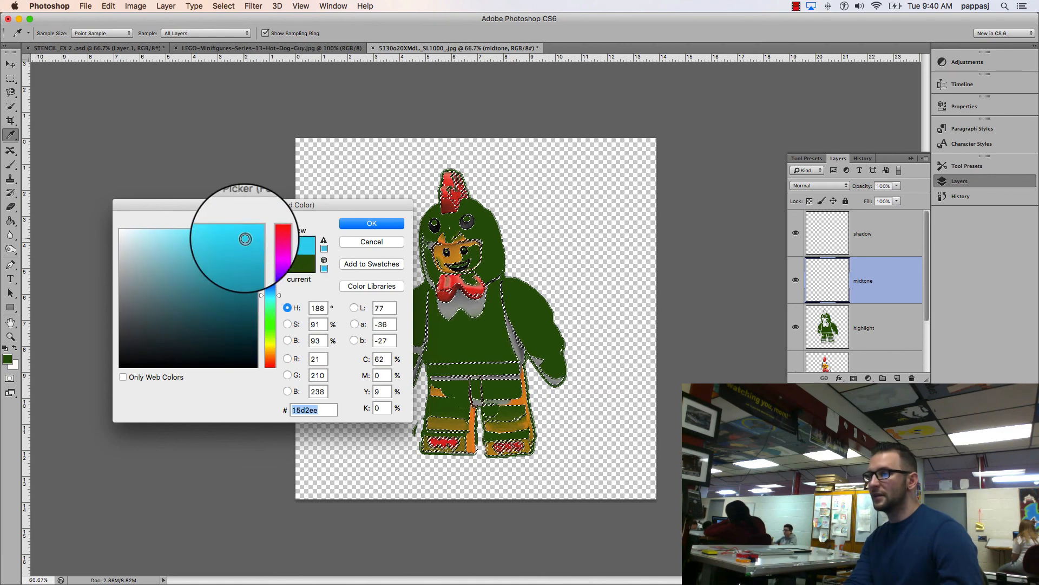
pyautogui.click(370, 230)
# Step: Fill the midtones selection with cyan on the midtone layer using the Brush, and deselect
pyautogui.press('b')
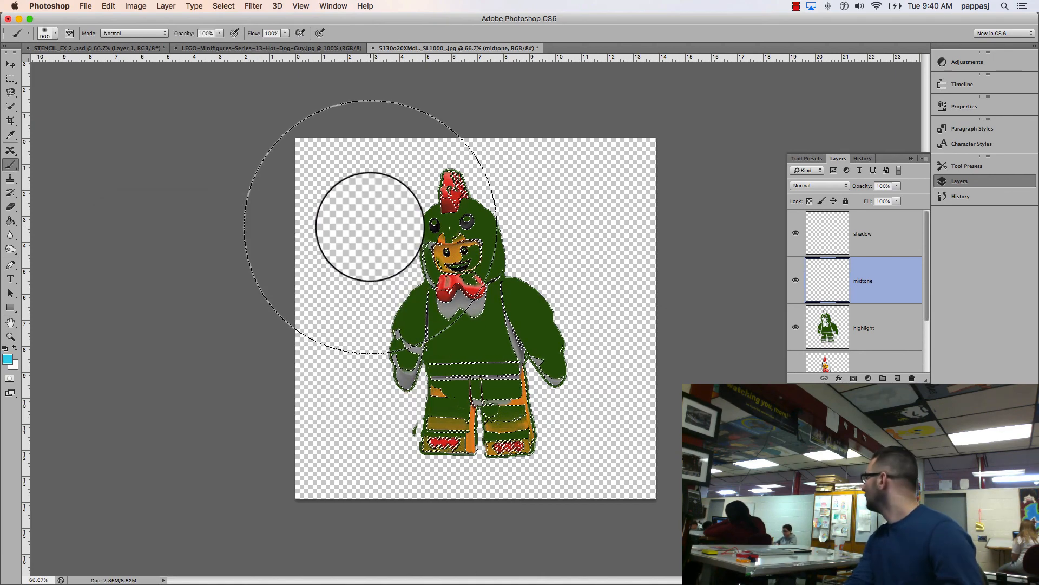
pyautogui.moveTo(372, 204)
pyautogui.mouseDown()
pyautogui.moveTo(439, 258)
pyautogui.moveTo(332, 310)
pyautogui.moveTo(542, 414)
pyautogui.moveTo(355, 266)
pyautogui.moveTo(343, 223)
pyautogui.moveTo(540, 295)
pyautogui.moveTo(645, 489)
pyautogui.mouseUp()
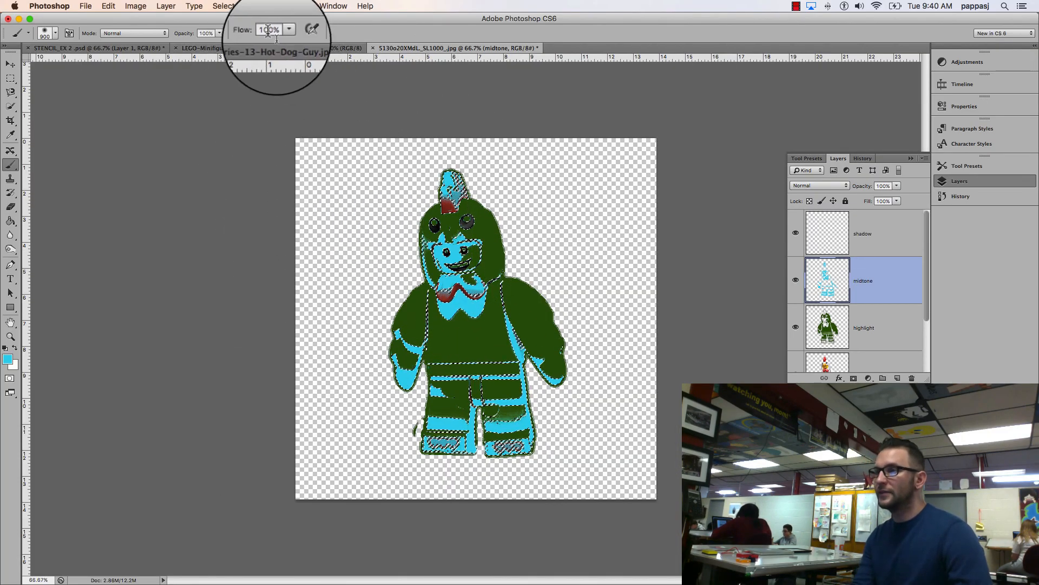
pyautogui.click(223, 6)
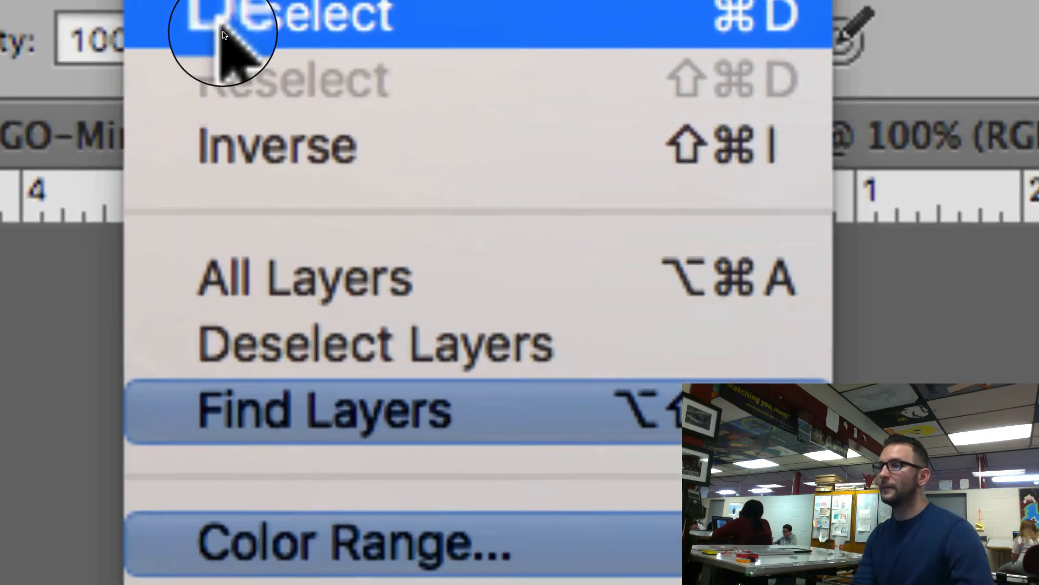
pyautogui.click(223, 35)
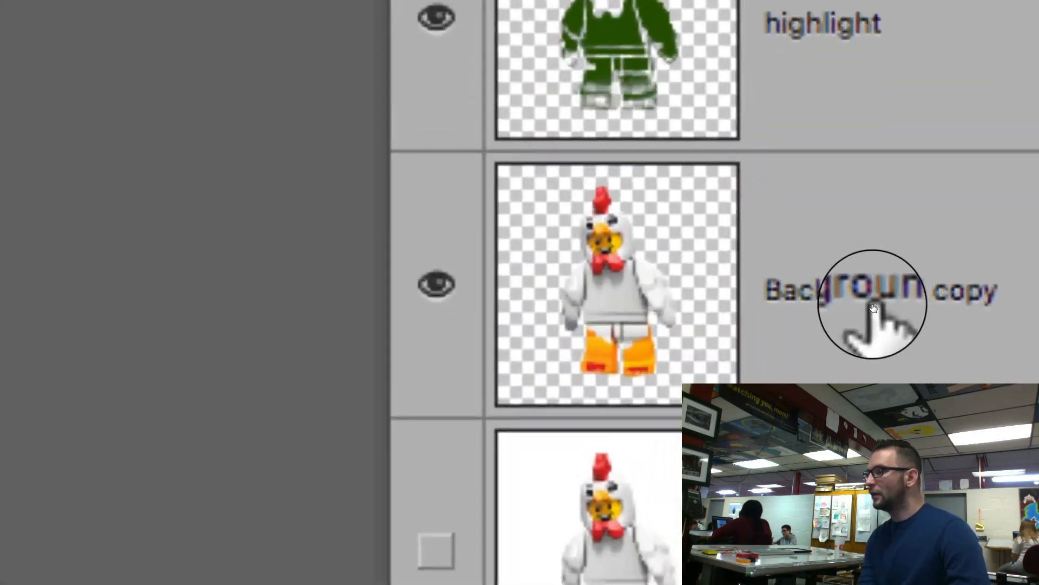
# Step: Try to select the Shadows of the Background copy layer with Color Range
pyautogui.click(873, 305)
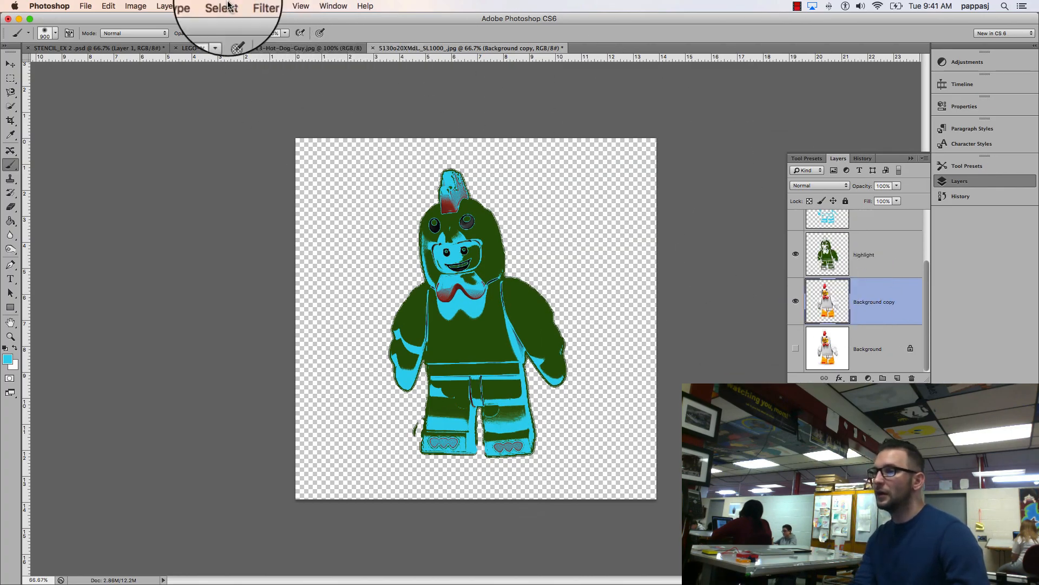
pyautogui.click(228, 5)
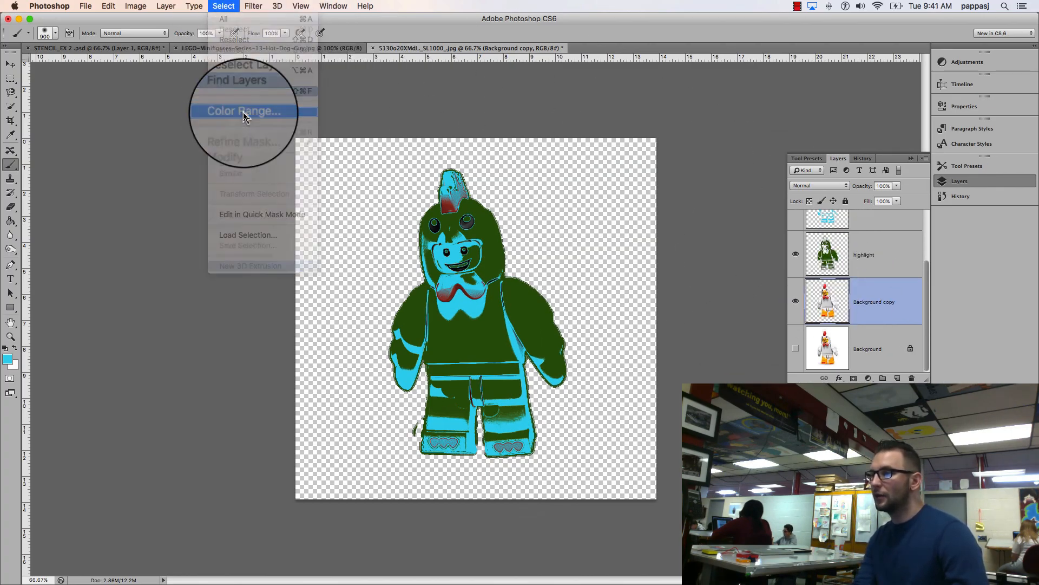
pyautogui.click(244, 111)
pyautogui.click(594, 196)
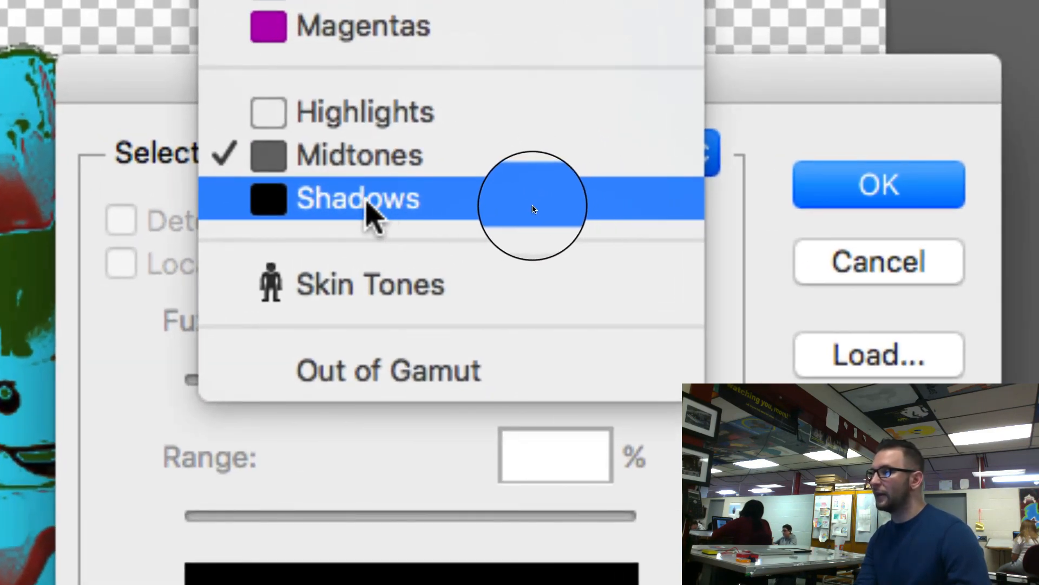
pyautogui.click(533, 206)
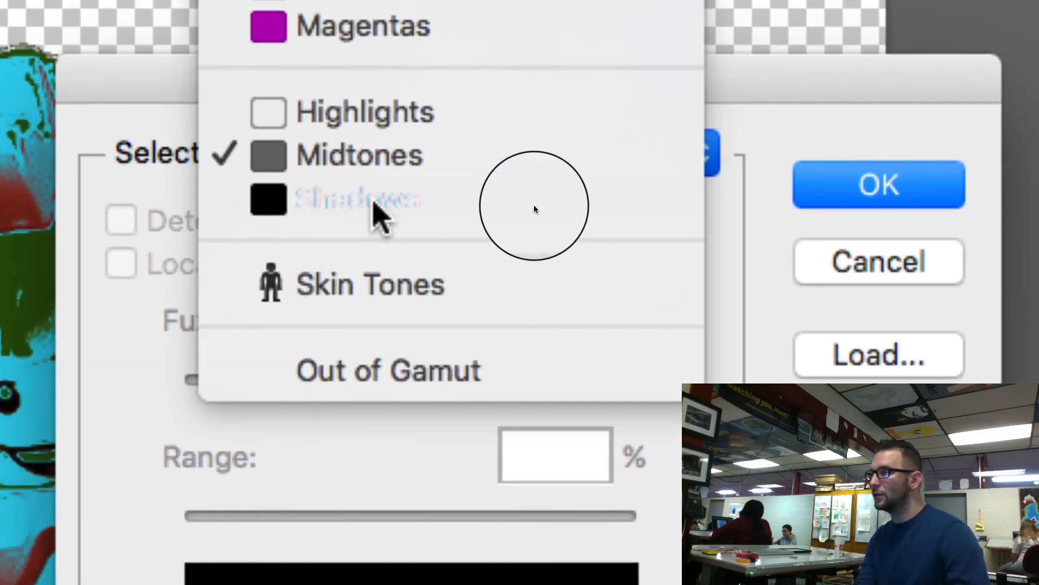
pyautogui.click(921, 201)
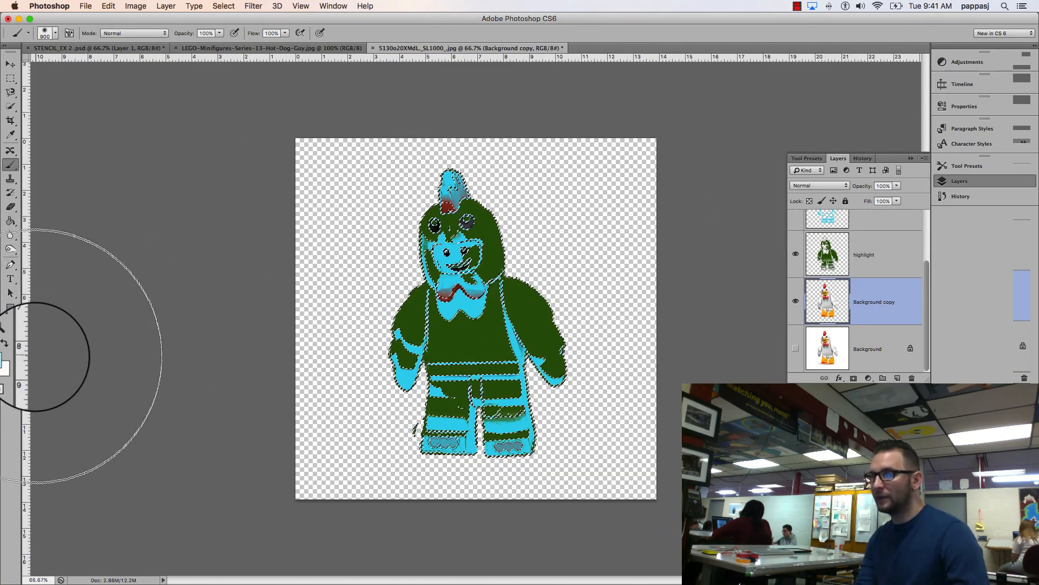
# Step: Change the foreground color to bright red
pyautogui.click(7, 359)
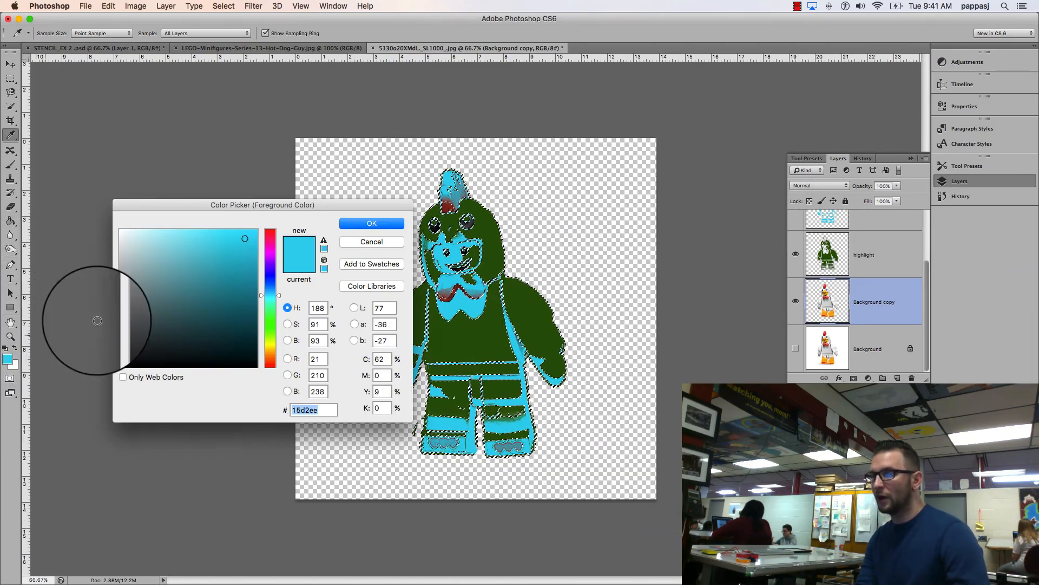
pyautogui.click(269, 231)
pyautogui.click(372, 223)
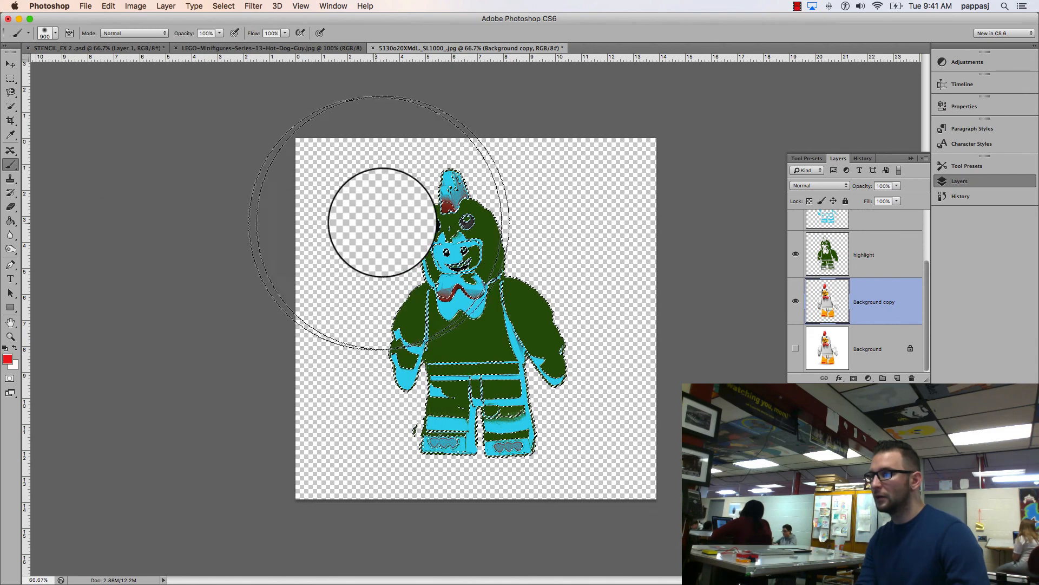
# Step: Try painting the current selection red with the Brush on the shadow layer
pyautogui.scroll(3, 844, 244)
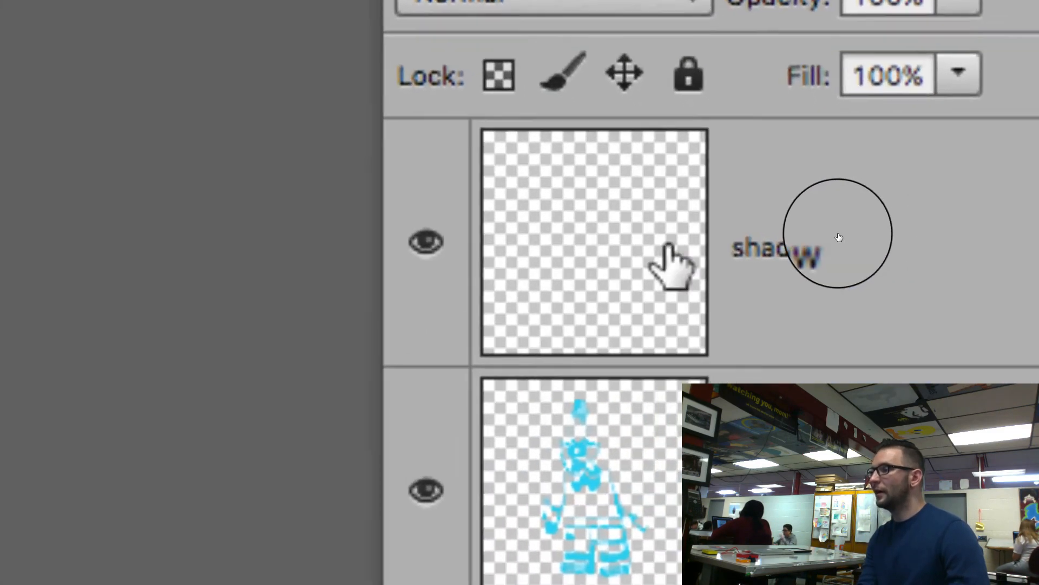
pyautogui.click(668, 248)
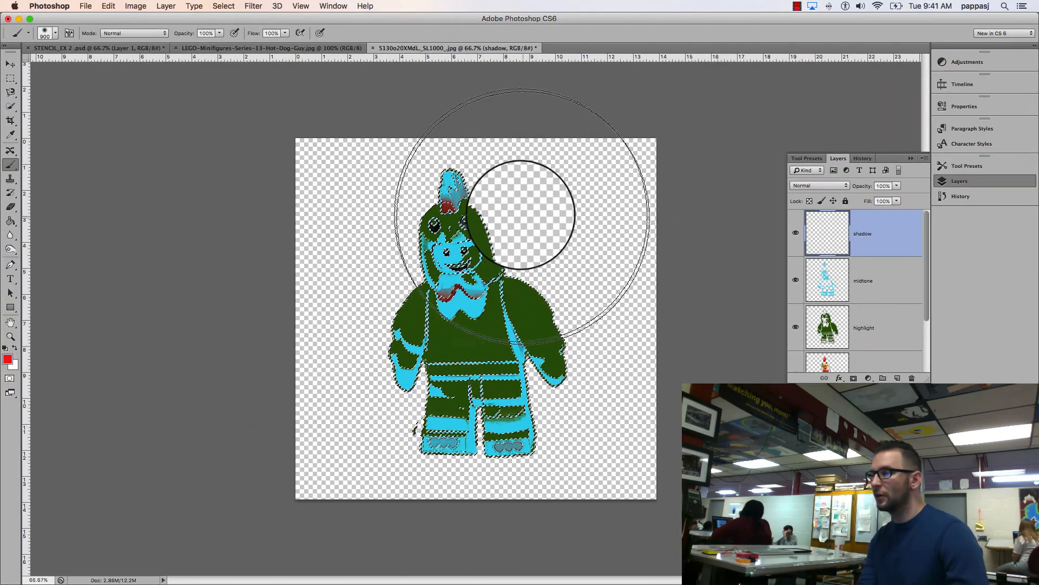
pyautogui.moveTo(522, 213)
pyautogui.mouseDown()
pyautogui.moveTo(578, 238)
pyautogui.moveTo(328, 227)
pyautogui.mouseUp()
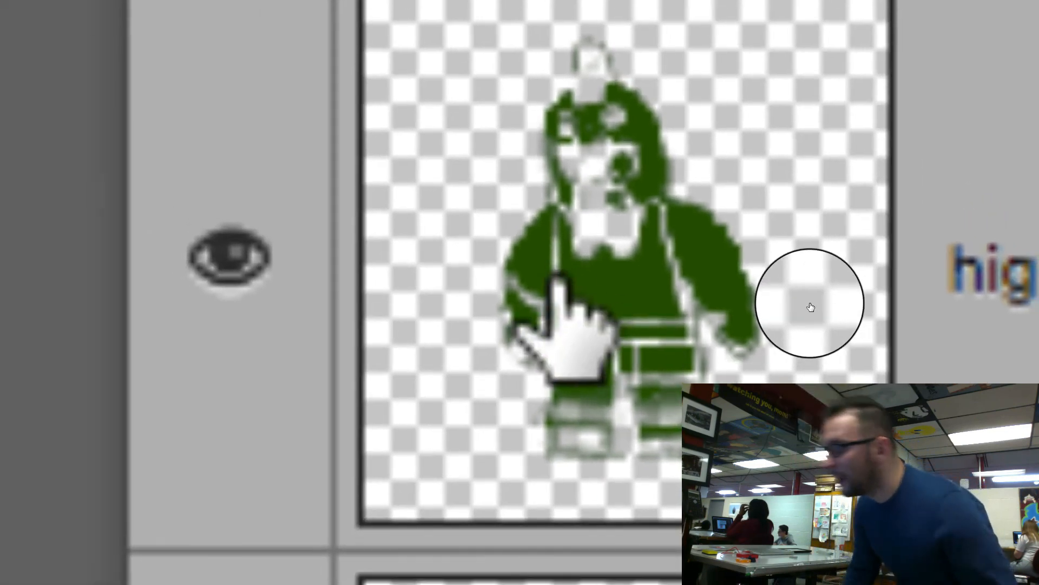
# Step: Hide the highlight layer, then clear the red paint from the shadow layer and deselect
pyautogui.click(228, 254)
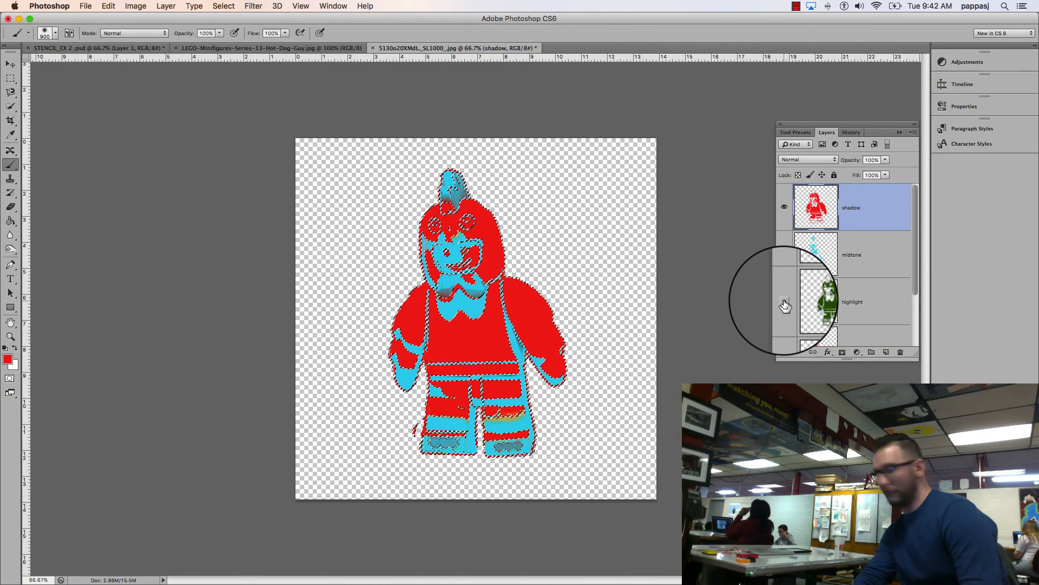
pyautogui.press('Delete')
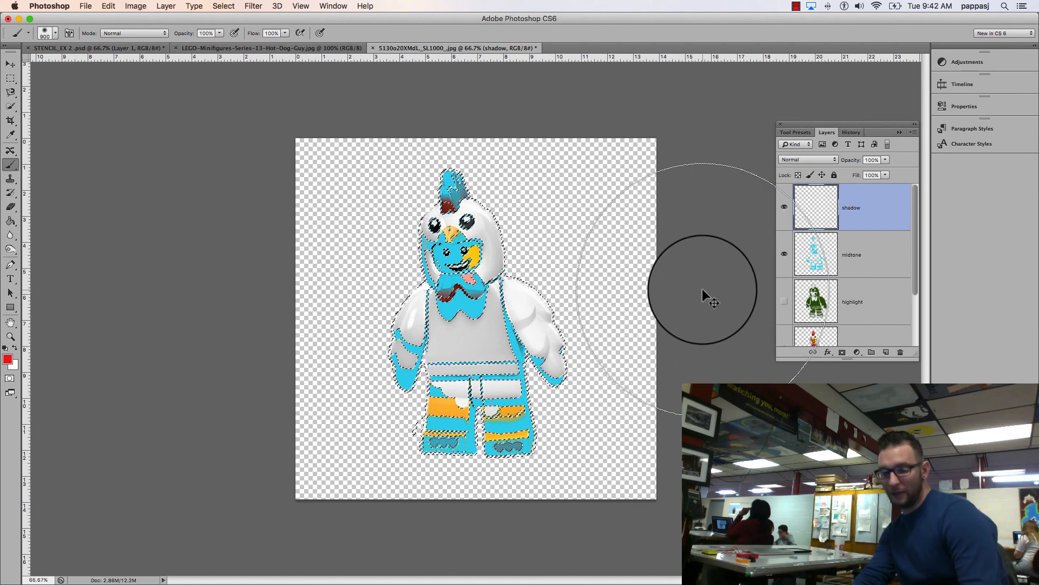
pyautogui.hotkey('ctrl', 'd')
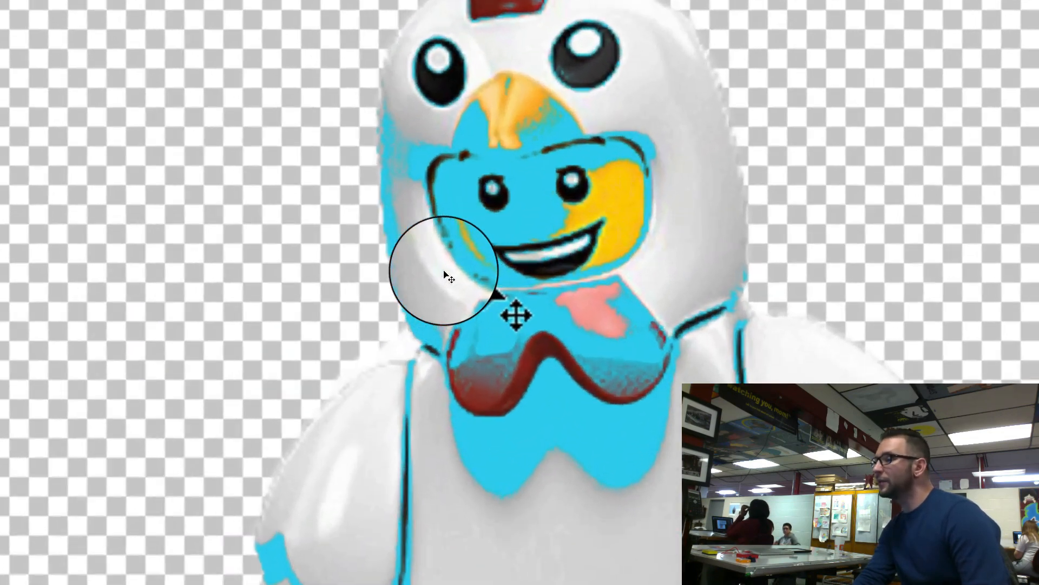
pyautogui.press('b')
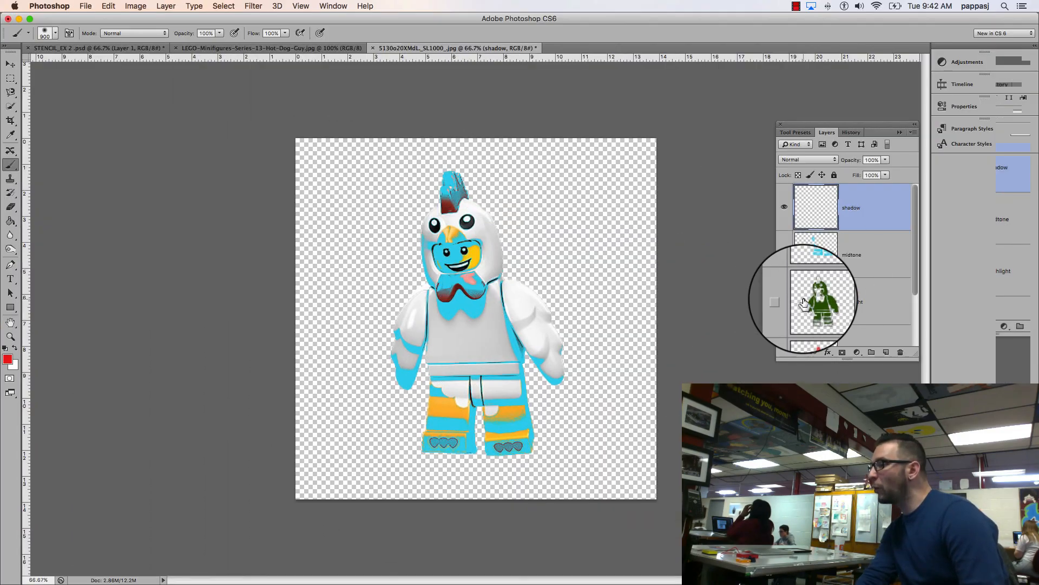
# Step: Select the Shadows of the Background copy layer again with Color Range, and make the shadow layer active
pyautogui.scroll(-2, 875, 315)
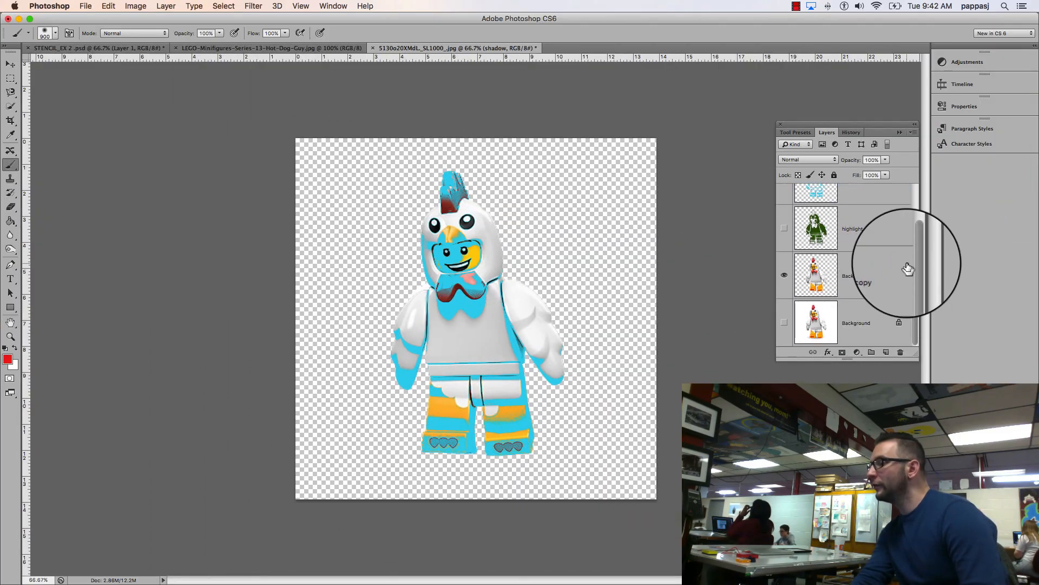
pyautogui.click(866, 274)
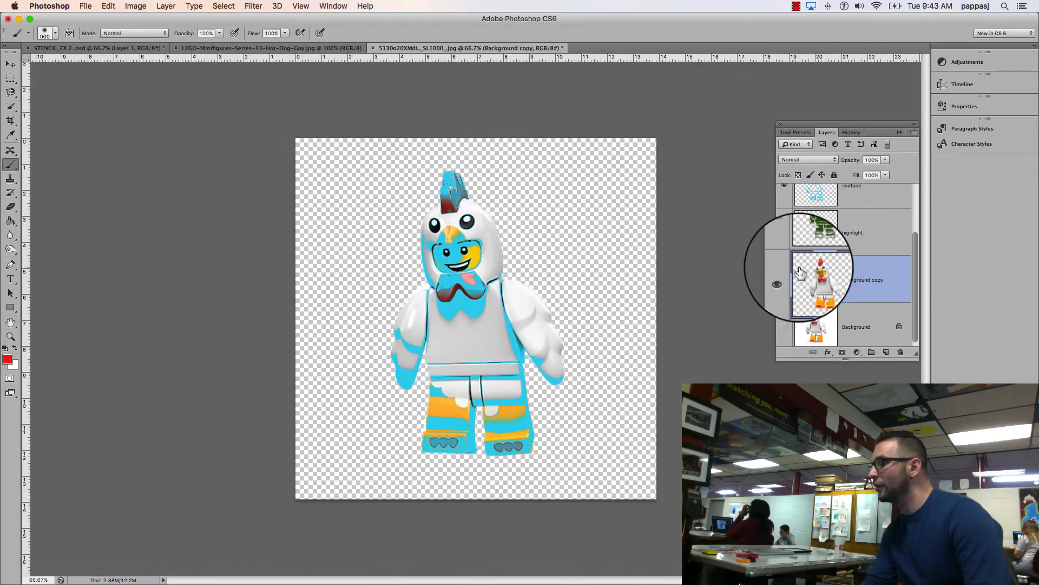
pyautogui.click(224, 6)
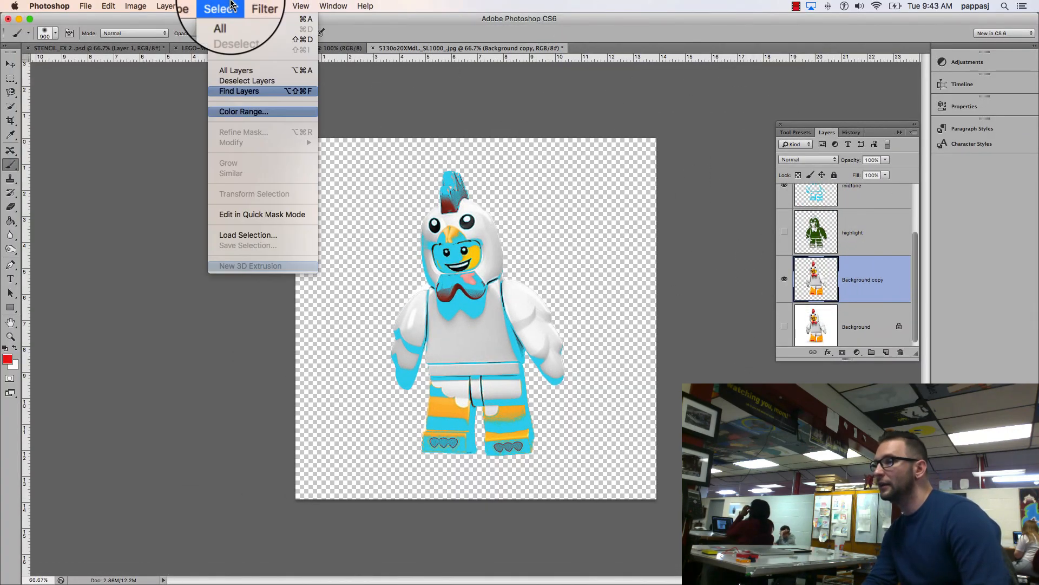
pyautogui.click(247, 109)
pyautogui.click(657, 202)
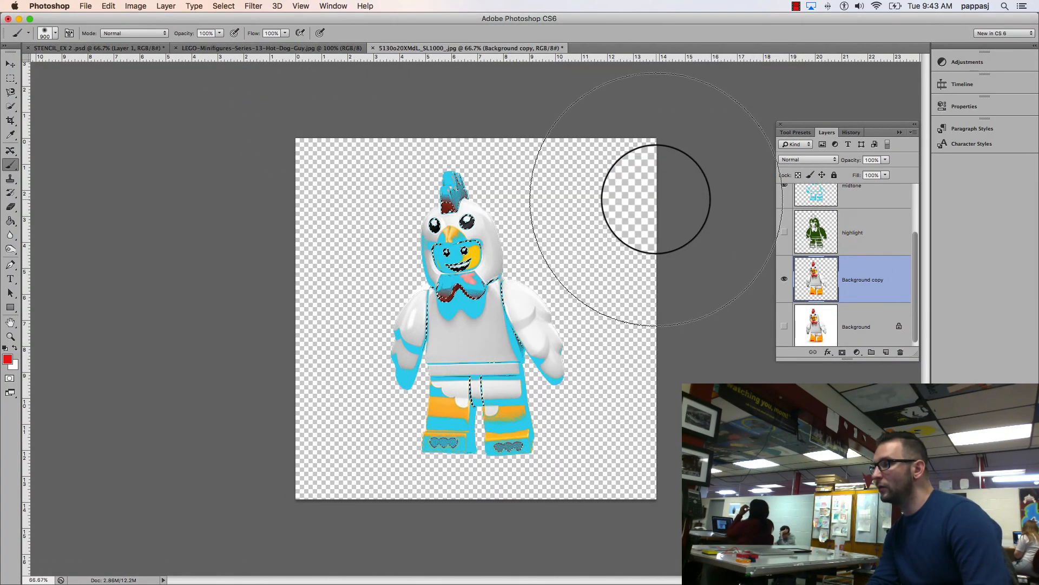
pyautogui.scroll(2, 863, 225)
pyautogui.click(863, 222)
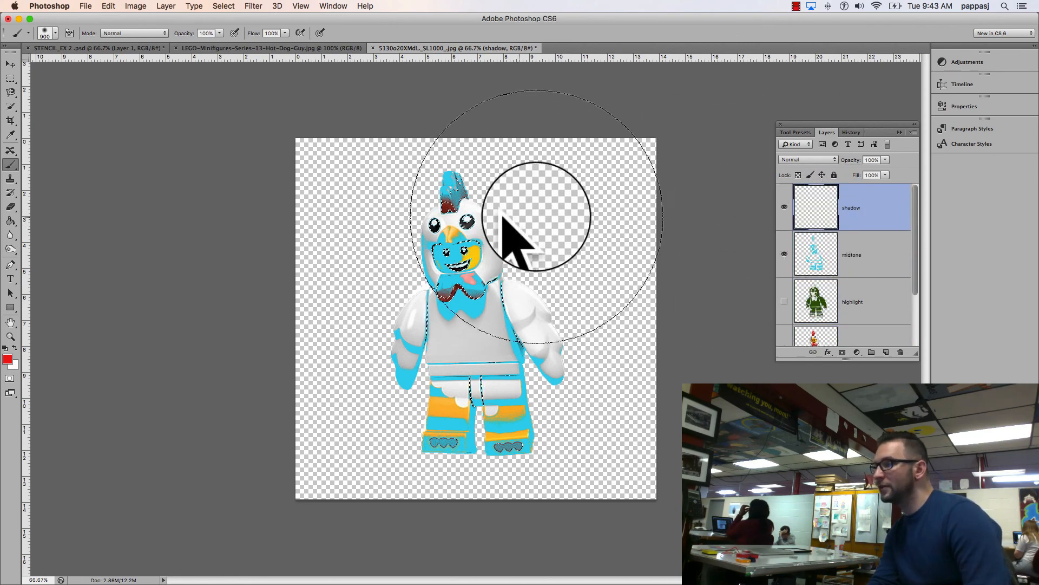
# Step: Paint the selected shadow areas red on the shadow layer with the Brush, deselect, and show the highlight layer again
pyautogui.moveTo(342, 295)
pyautogui.mouseDown()
pyautogui.moveTo(322, 234)
pyautogui.moveTo(386, 188)
pyautogui.moveTo(478, 337)
pyautogui.mouseUp()
pyautogui.press('super+d')
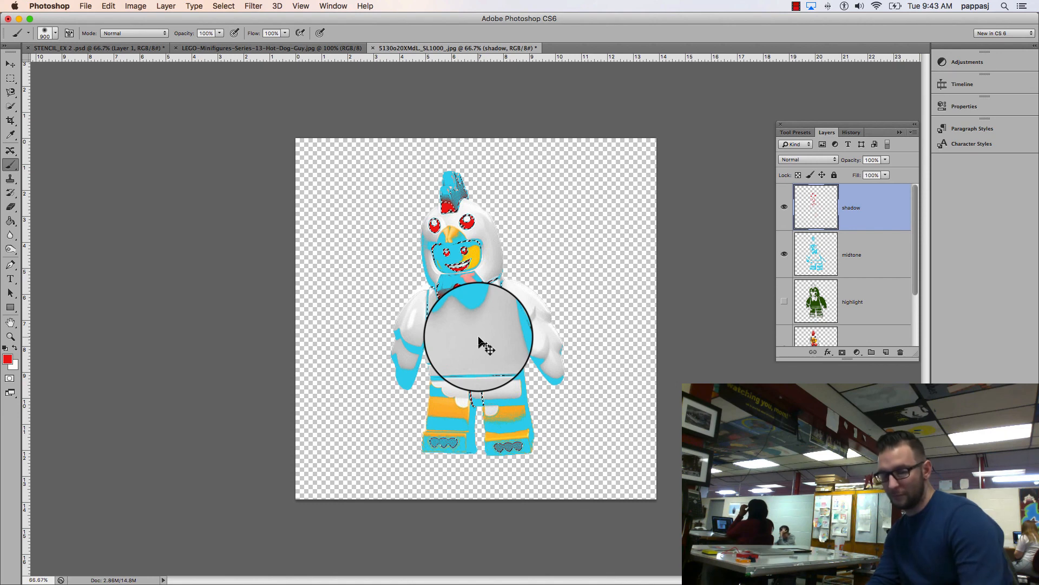
pyautogui.click(784, 299)
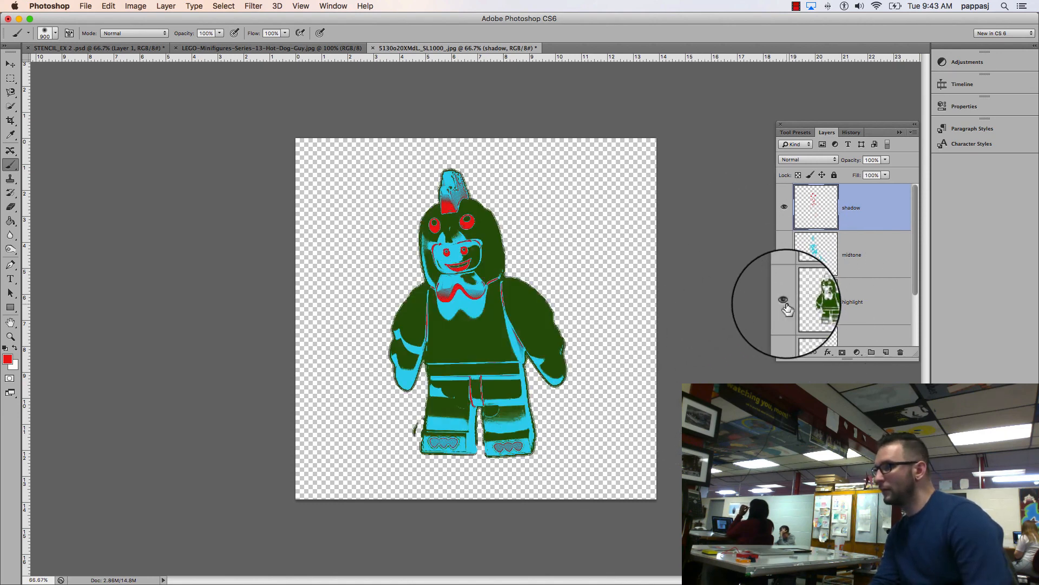
pyautogui.click(784, 254)
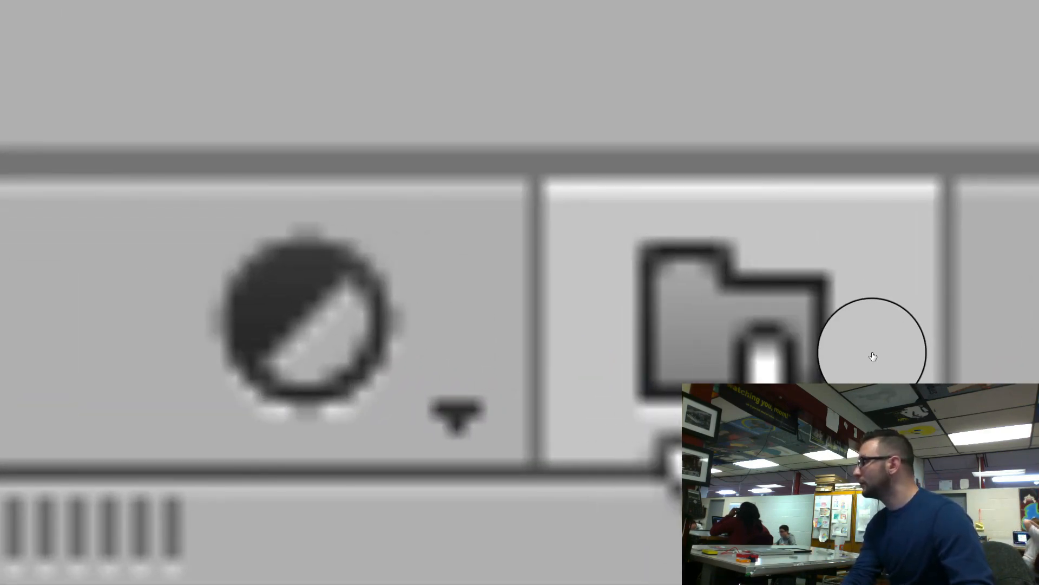
# Step: Create a new layer group and move the shadow, midtone and highlight layers into it, keeping their stacking order
pyautogui.click(647, 445)
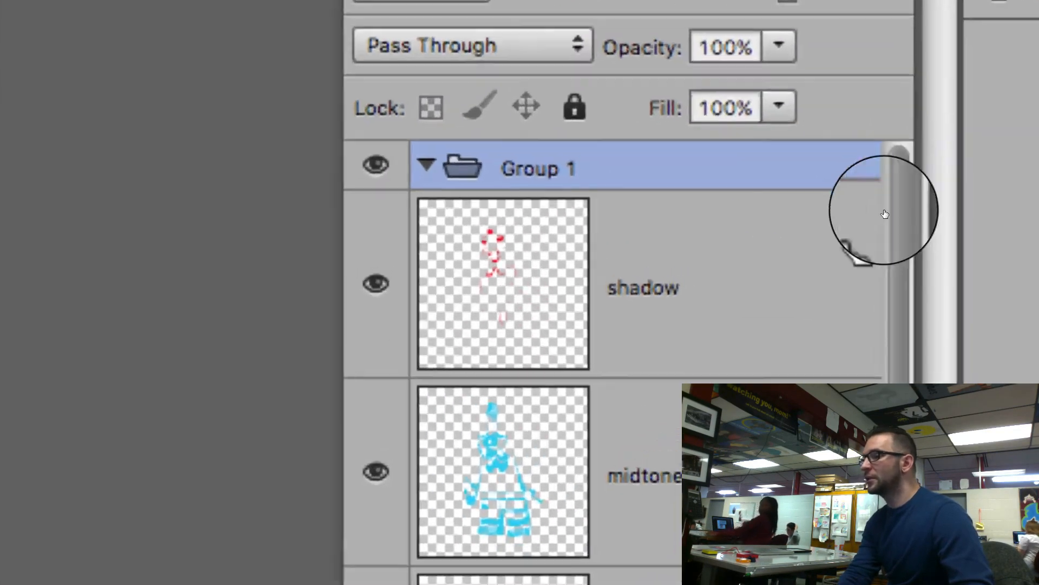
pyautogui.moveTo(850, 217); pyautogui.dragTo(850, 192)
pyautogui.moveTo(631, 171); pyautogui.dragTo(633, 173)
pyautogui.moveTo(633, 400); pyautogui.dragTo(643, 165)
pyautogui.moveTo(697, 440); pyautogui.dragTo(673, 255)
pyautogui.scroll(-5, 729, 360)
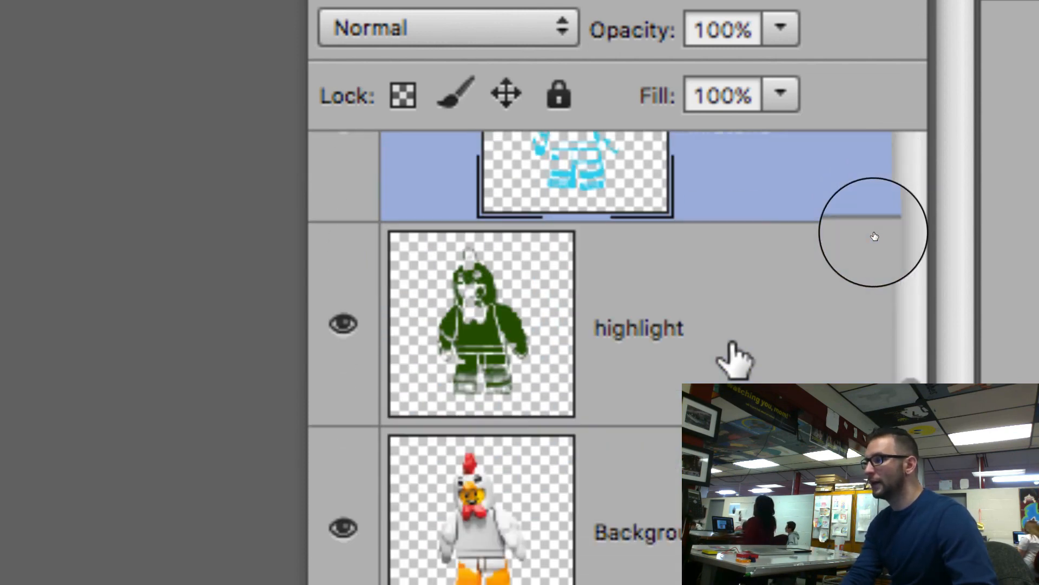
pyautogui.scroll(5, 731, 359)
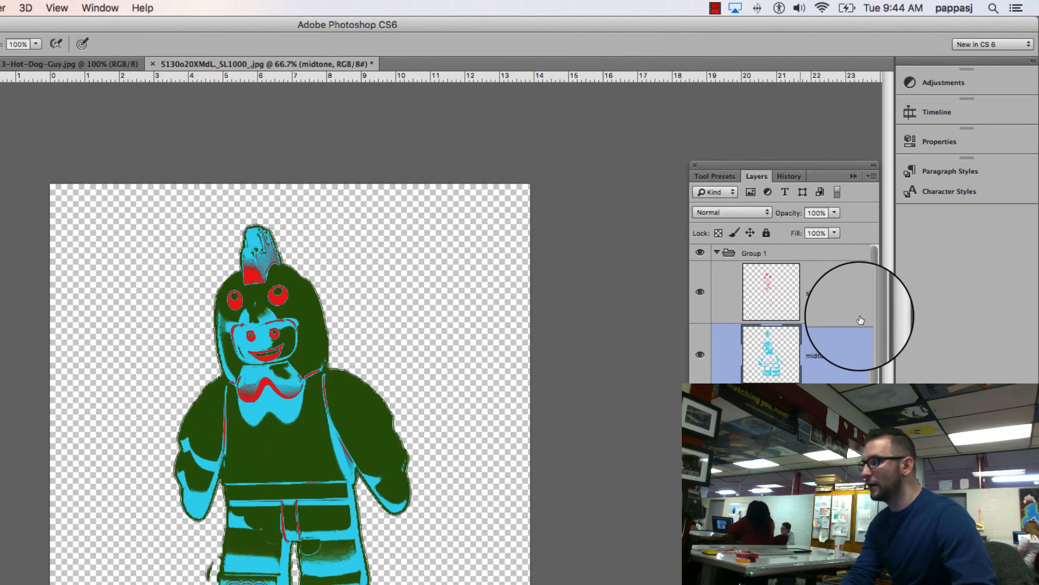
pyautogui.moveTo(801, 420); pyautogui.dragTo(765, 248)
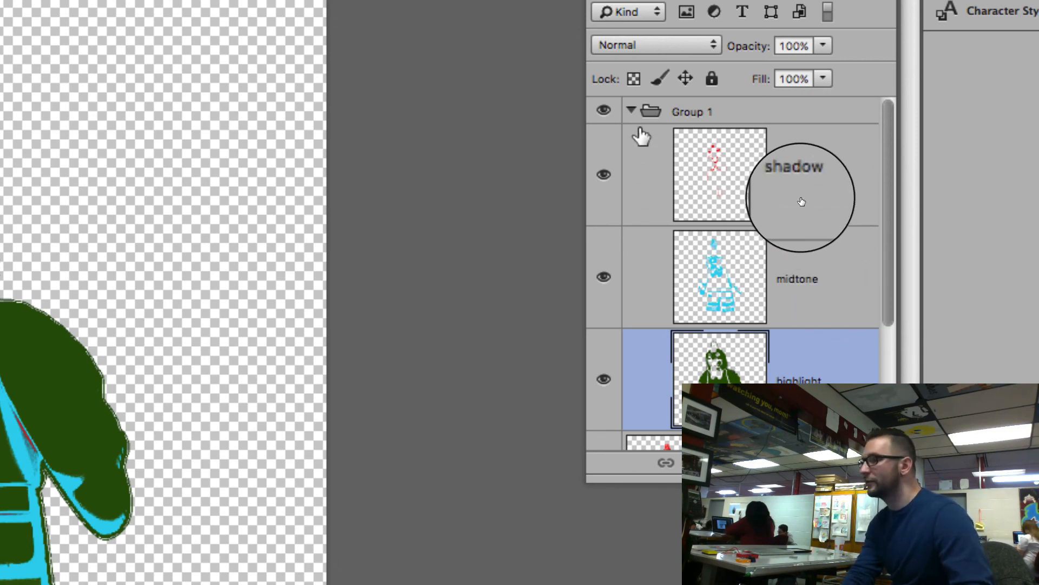
# Step: Collapse the layer group and copy it with the Move tool into STENCIL_EX 2.psd, placing the figure on the left half of the canvas
pyautogui.click(632, 111)
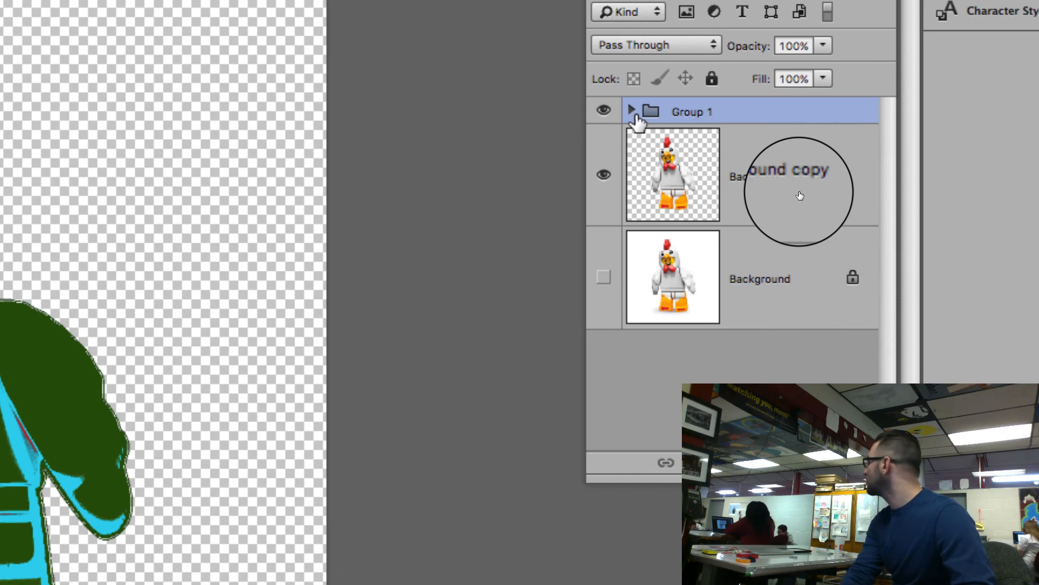
pyautogui.click(632, 111)
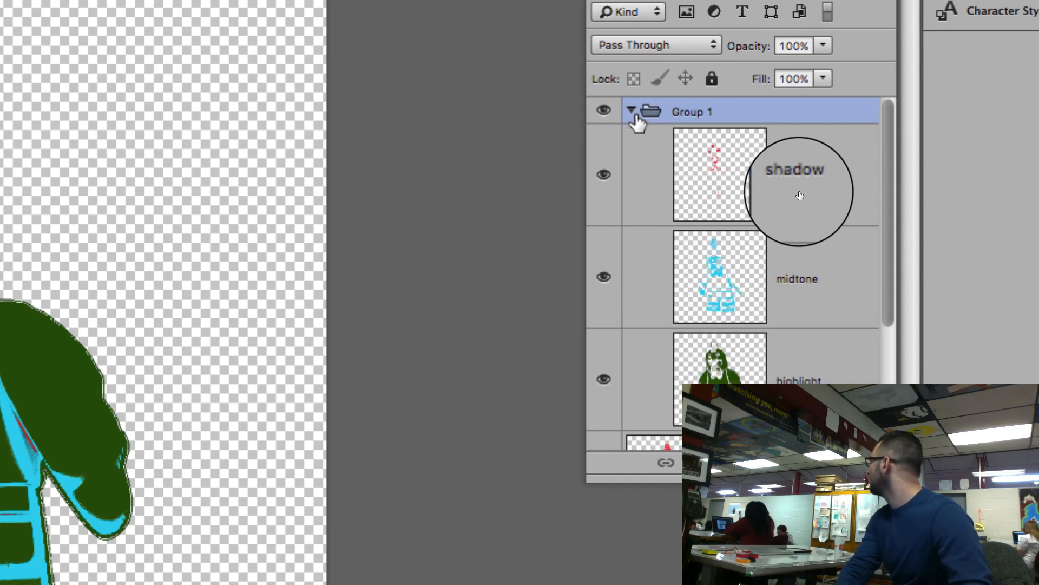
pyautogui.click(631, 111)
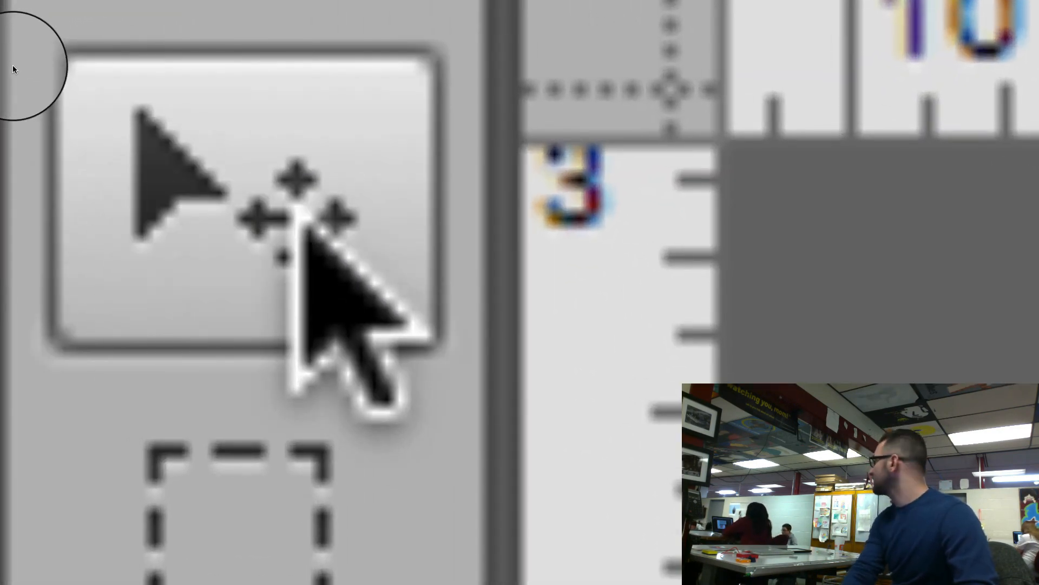
pyautogui.click(295, 209)
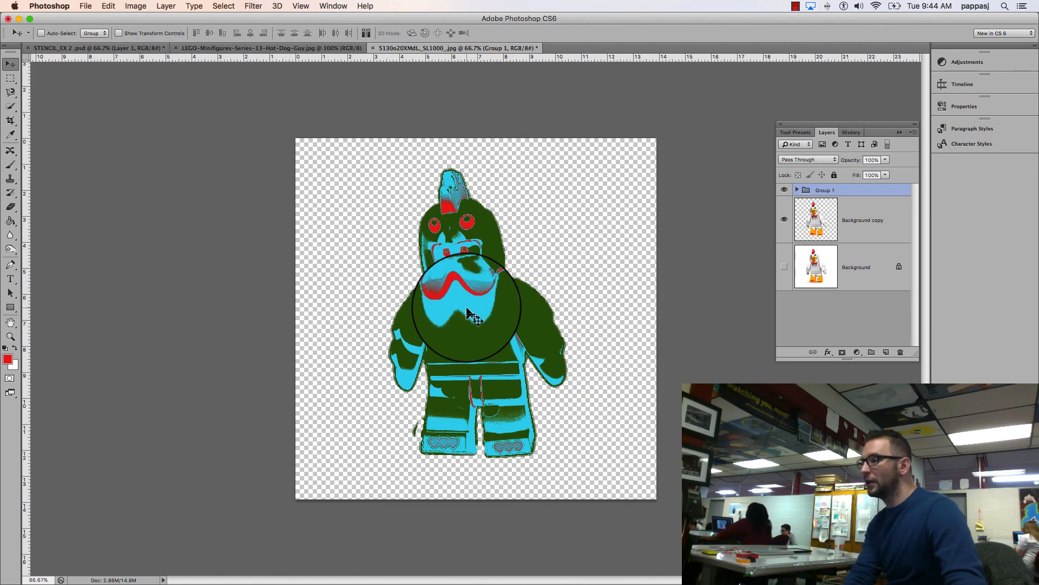
pyautogui.moveTo(455, 274); pyautogui.dragTo(180, 108)
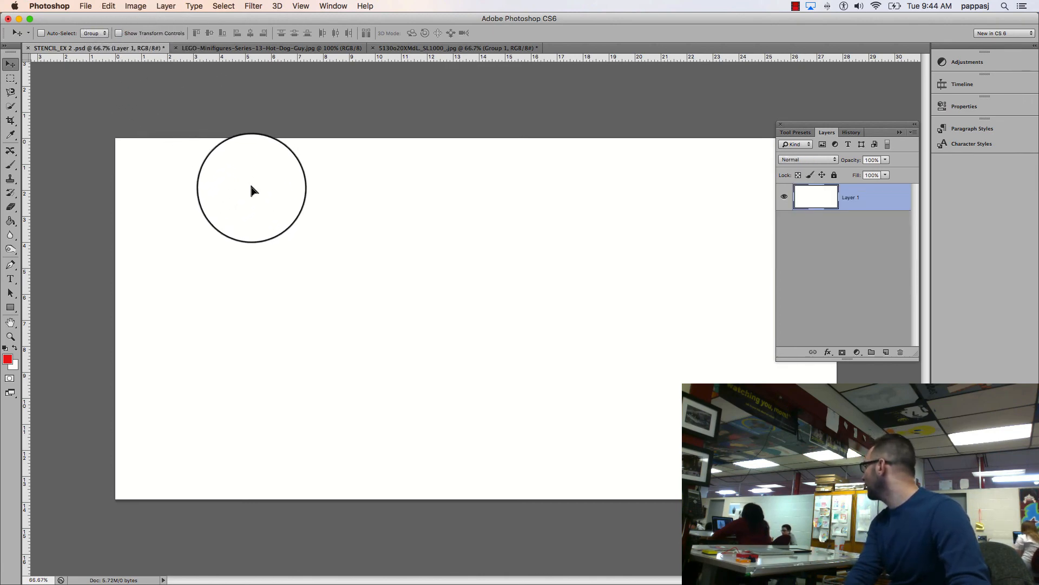
pyautogui.moveTo(299, 273); pyautogui.dragTo(309, 298)
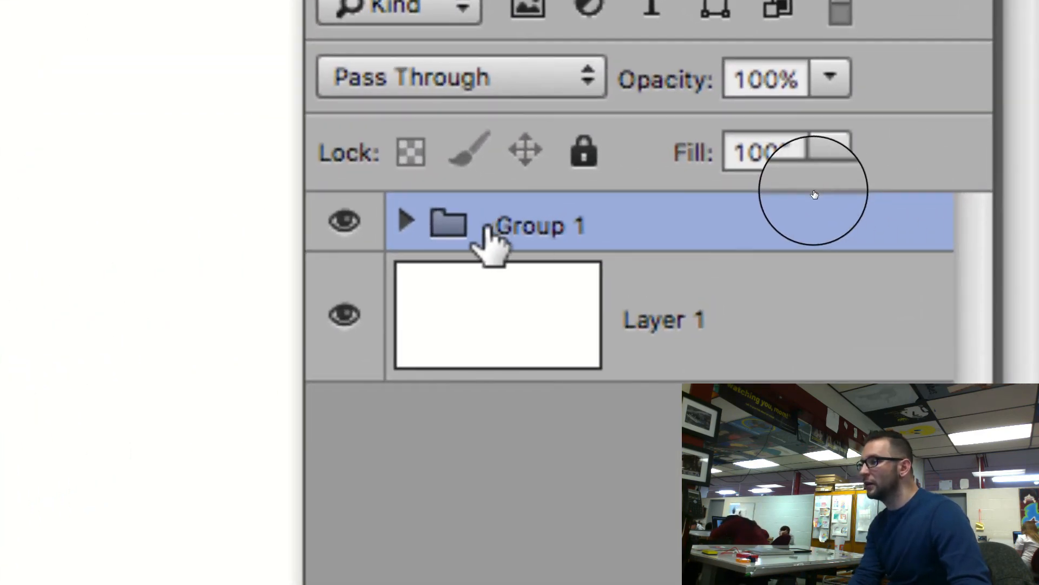
# Step: Recolor the group's highlight layer with Hue/Saturation, using hue -101, saturation +50 and lightness +47
pyautogui.click(407, 221)
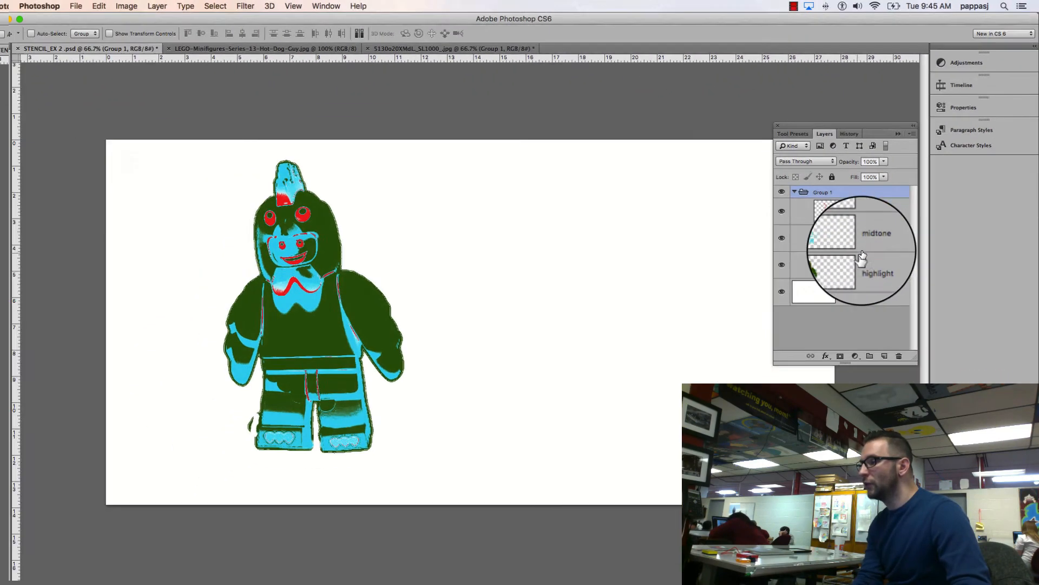
pyautogui.click(848, 262)
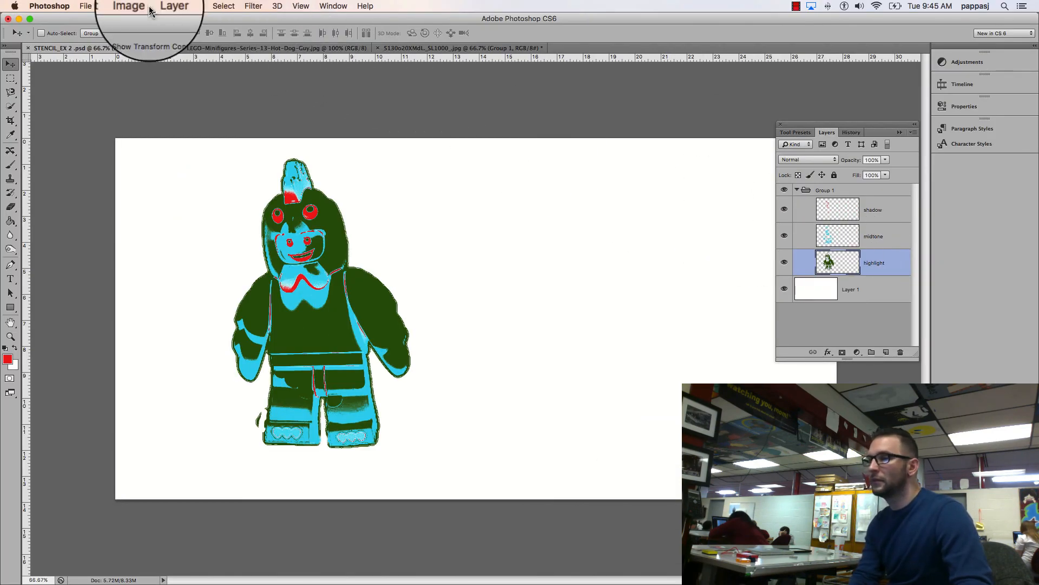
pyautogui.click(129, 6)
pyautogui.moveTo(153, 38)
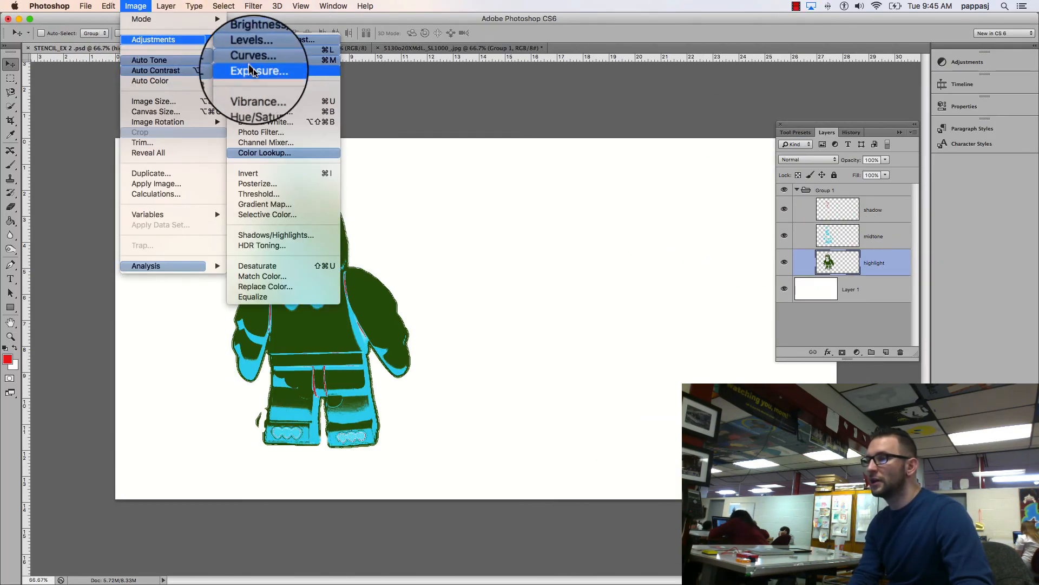
pyautogui.click(280, 101)
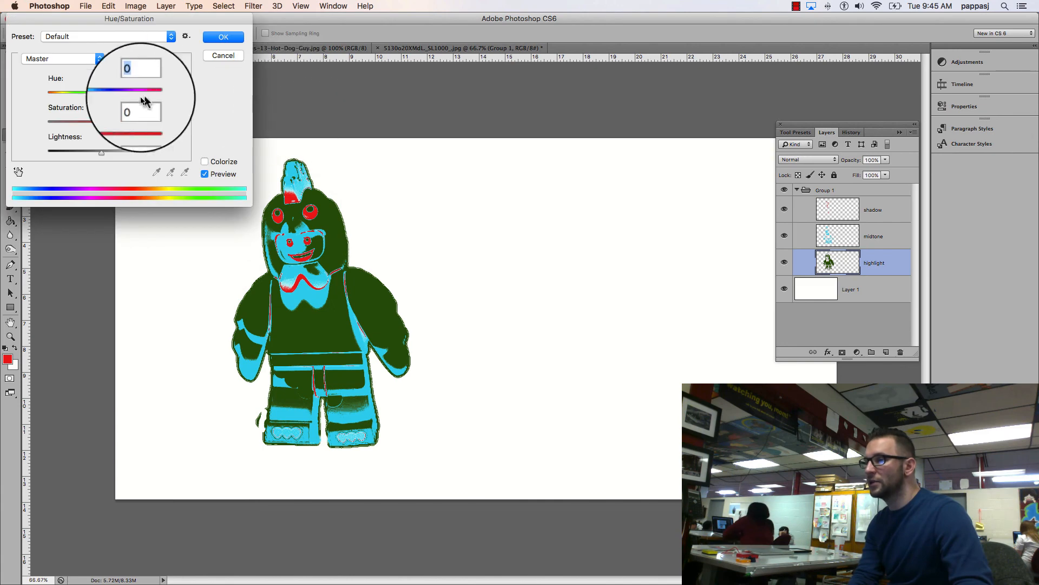
pyautogui.moveTo(106, 93); pyautogui.dragTo(64, 98)
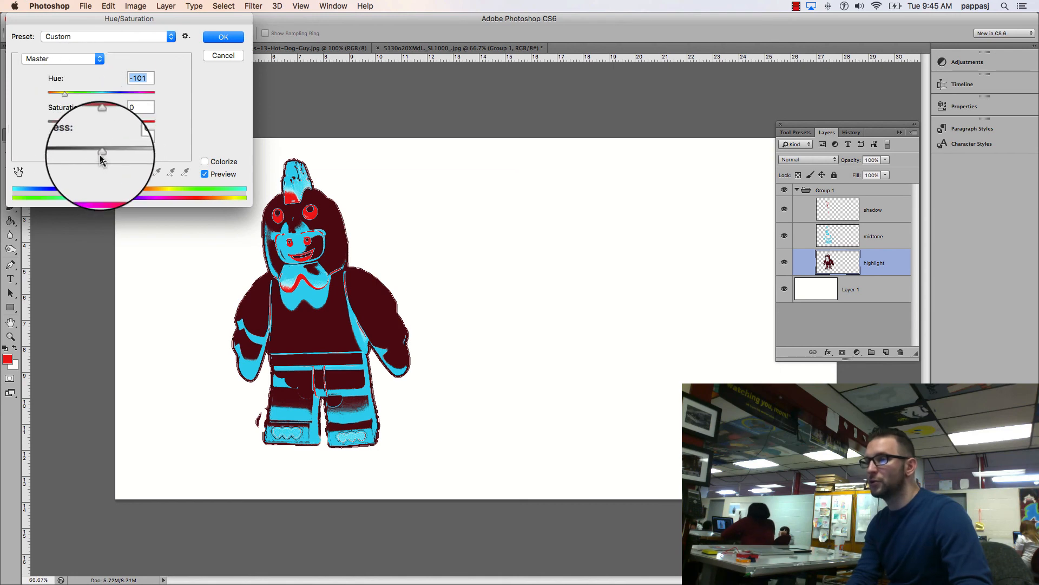
pyautogui.moveTo(101, 157); pyautogui.dragTo(128, 163)
pyautogui.moveTo(103, 123); pyautogui.dragTo(128, 124)
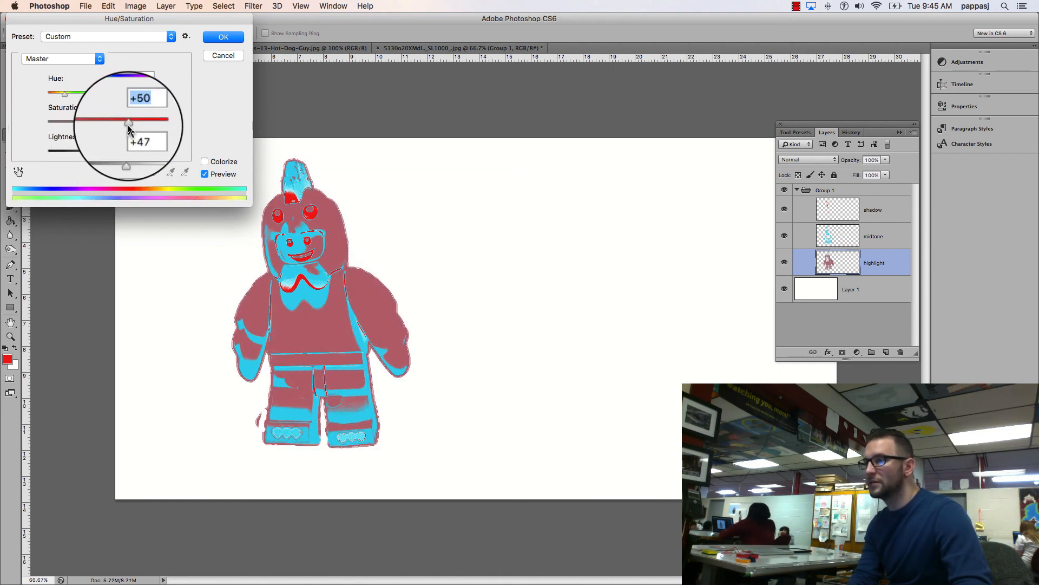
pyautogui.click(223, 37)
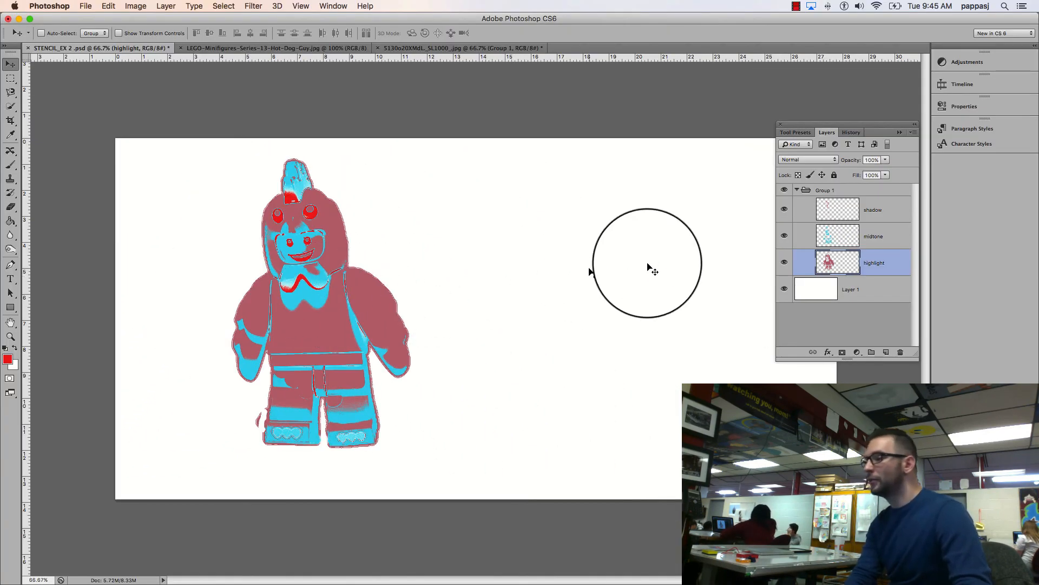
# Step: Change the foreground color to golden yellow and fill the white Layer 1 background with it using the Paint Bucket
pyautogui.click(829, 291)
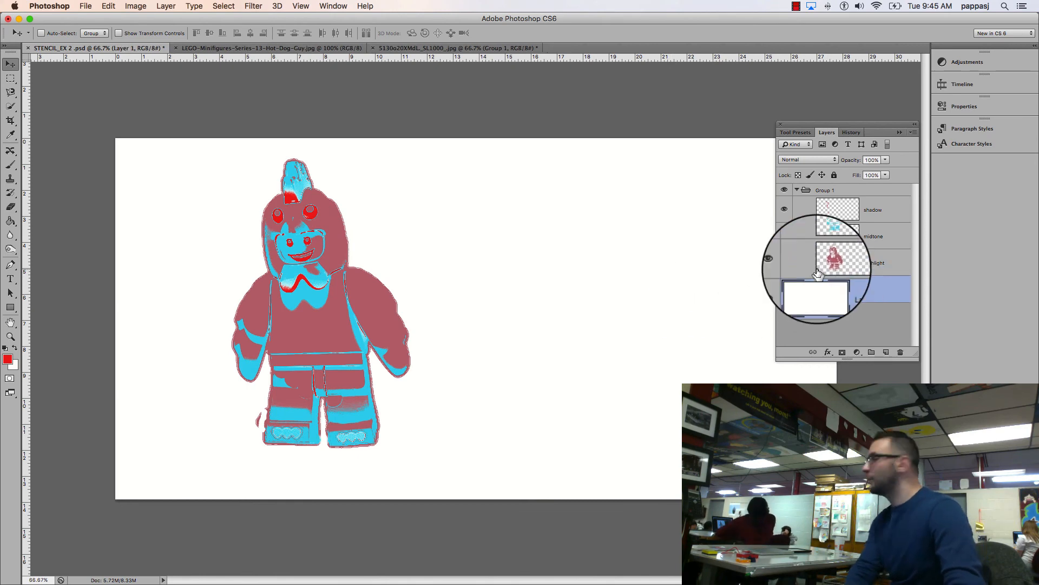
pyautogui.click(9, 359)
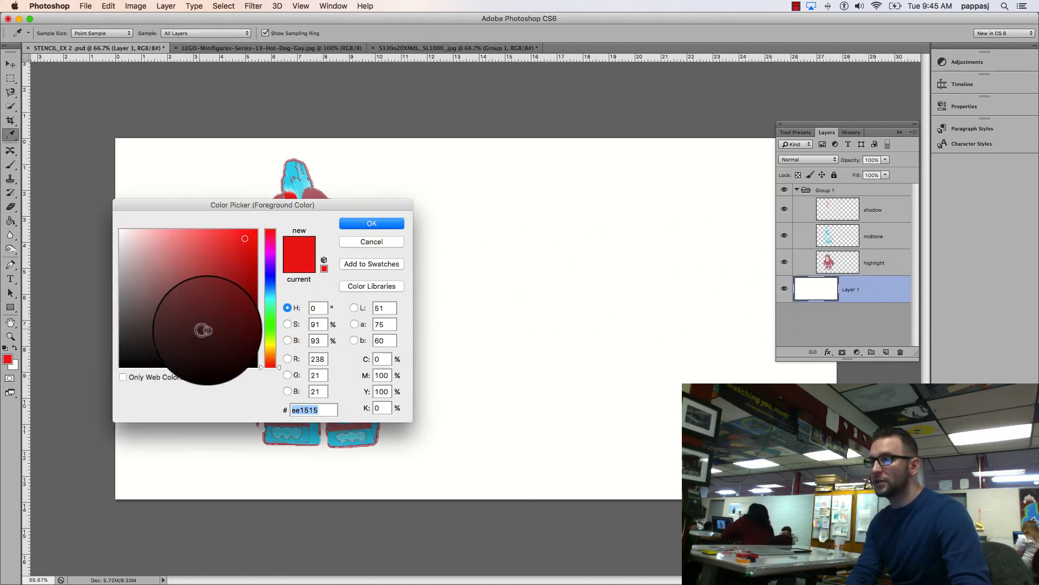
pyautogui.click(270, 347)
pyautogui.click(371, 227)
pyautogui.press('v')
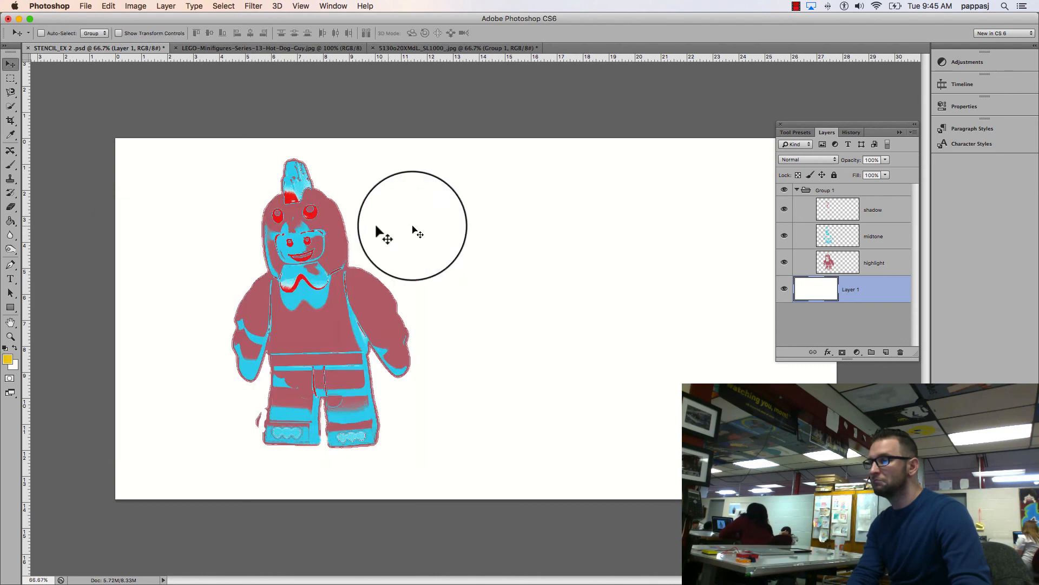
pyautogui.click(11, 220)
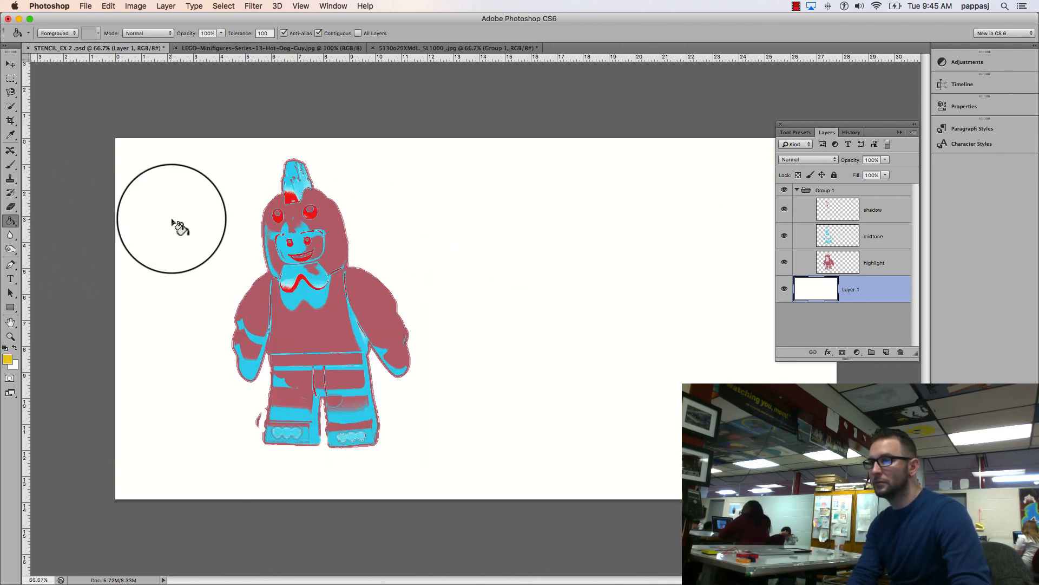
pyautogui.click(174, 221)
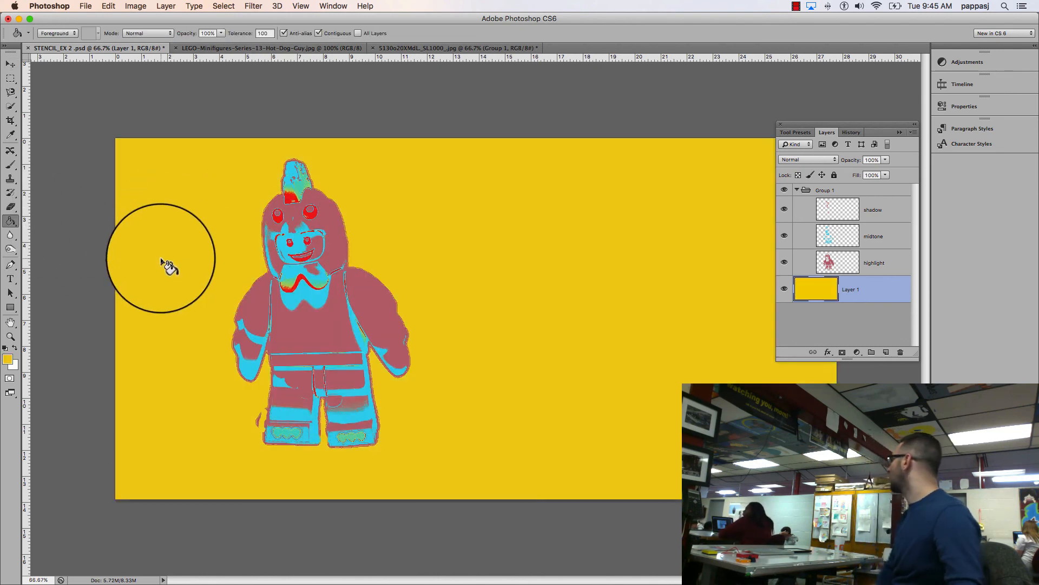